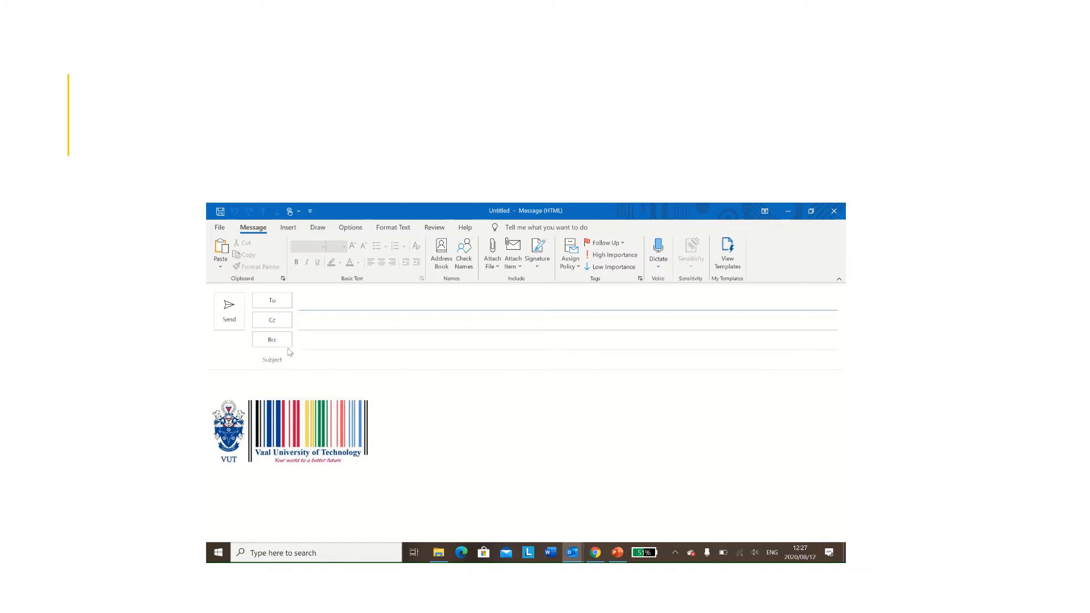
Step: Add the saved contact as the first To recipient by picking its suggestion
{"action": "left_click", "coordinate": [310, 300]}
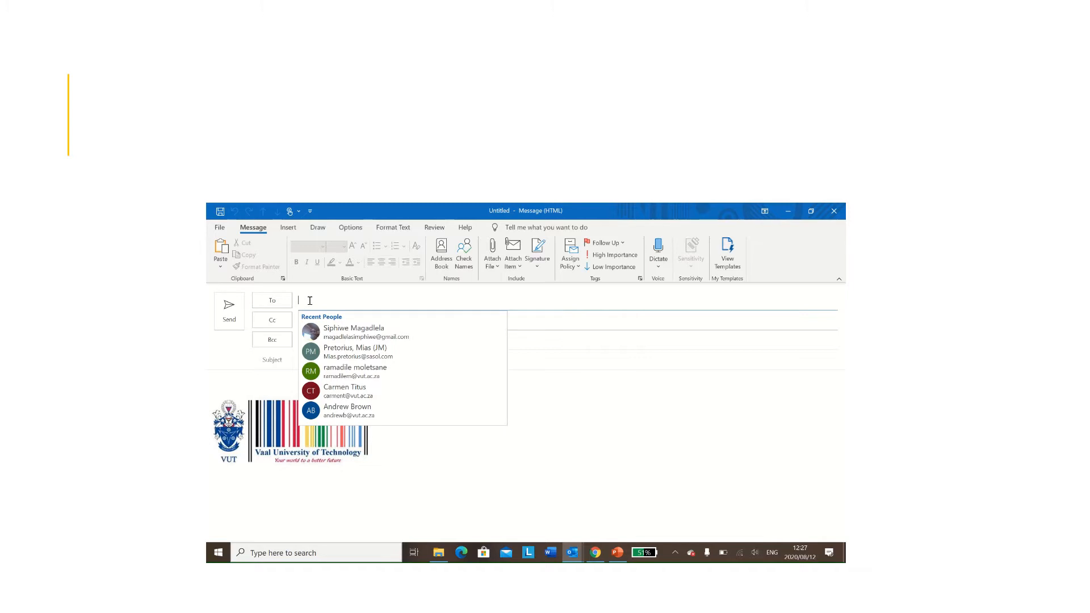
{"action": "key", "text": "Escape"}
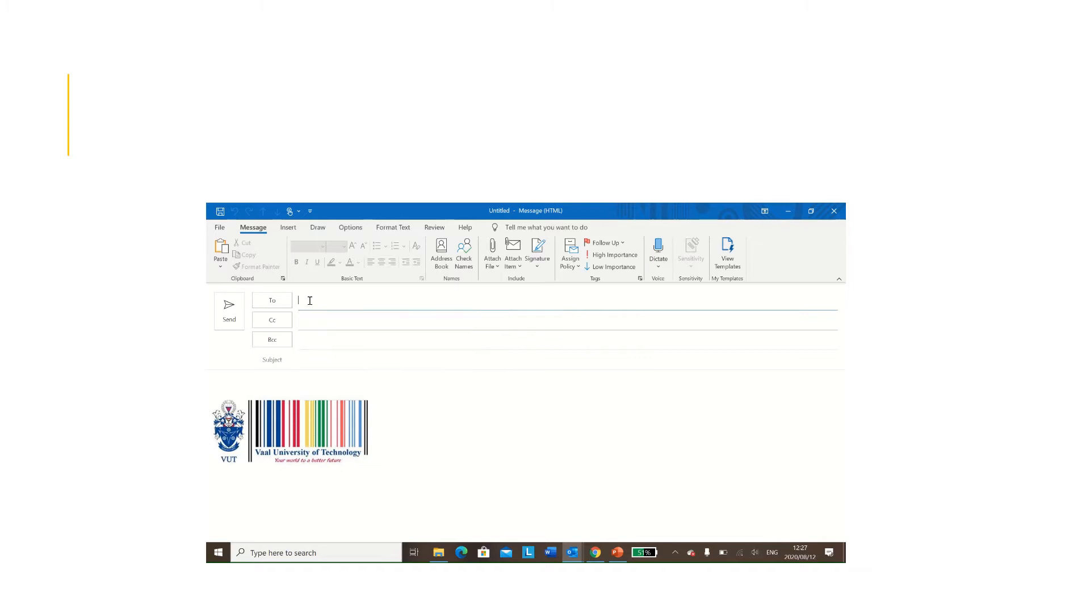
{"action": "type", "text": "Sisan"}
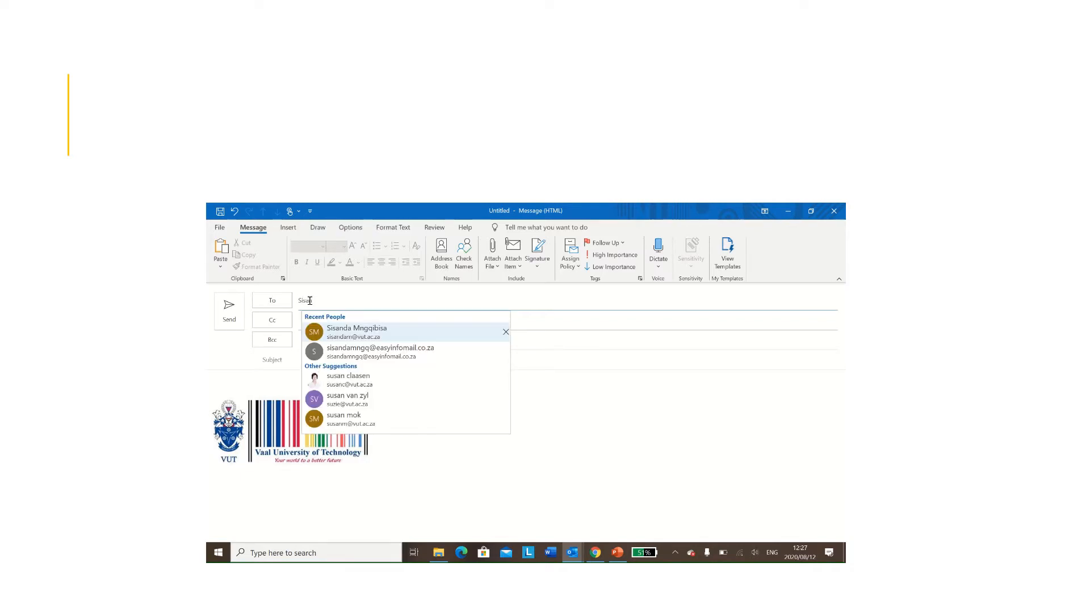
{"action": "left_click", "coordinate": [350, 333]}
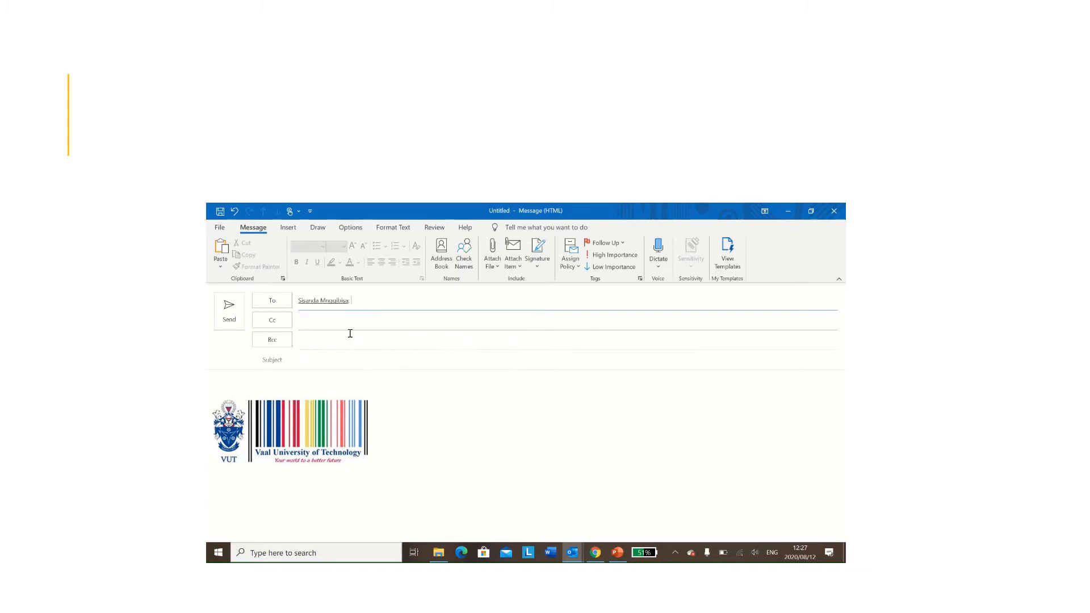
{"action": "key", "text": "BackSpace"}
Step: Add the external telkom.co.za e-mail address as the second To recipient, correcting its spelling
{"action": "left_click", "coordinate": [412, 302]}
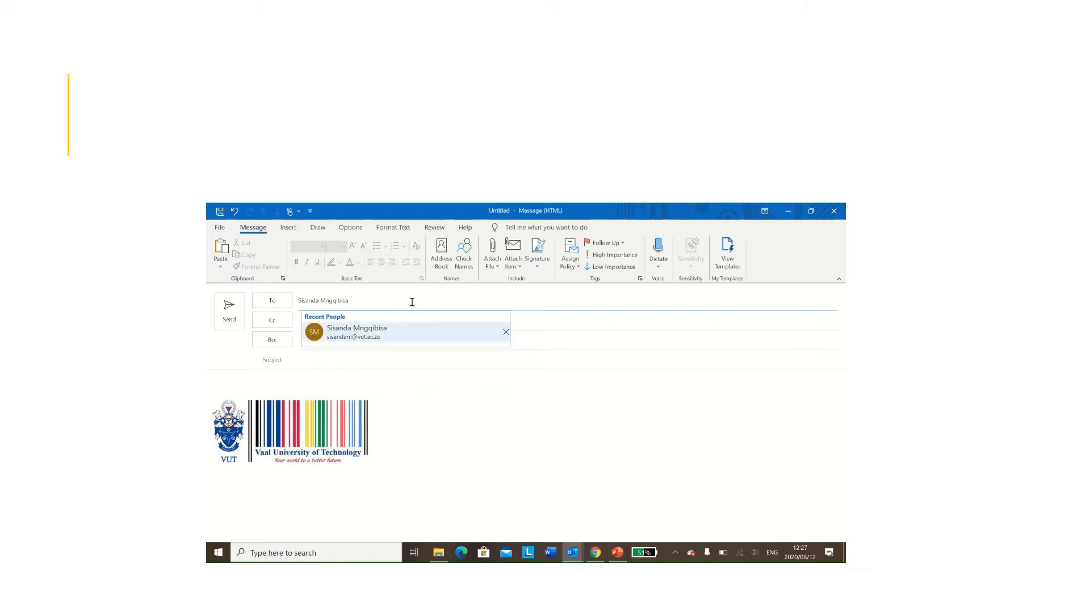
{"action": "type", "text": ";"}
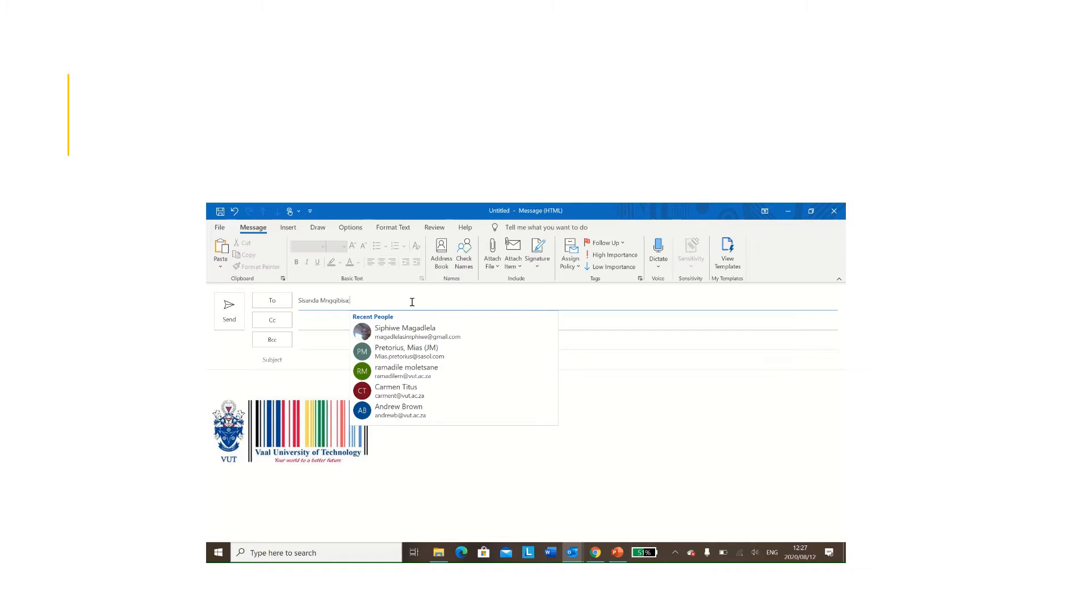
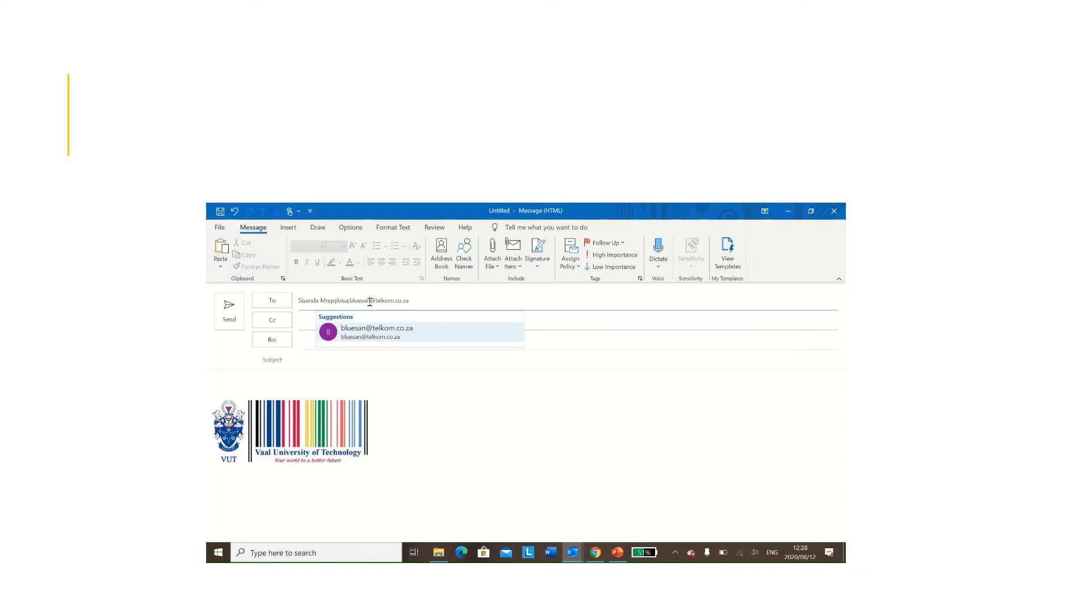
{"action": "left_click", "coordinate": [369, 301]}
{"action": "type", "text": "d"}
{"action": "left_click", "coordinate": [408, 328]}
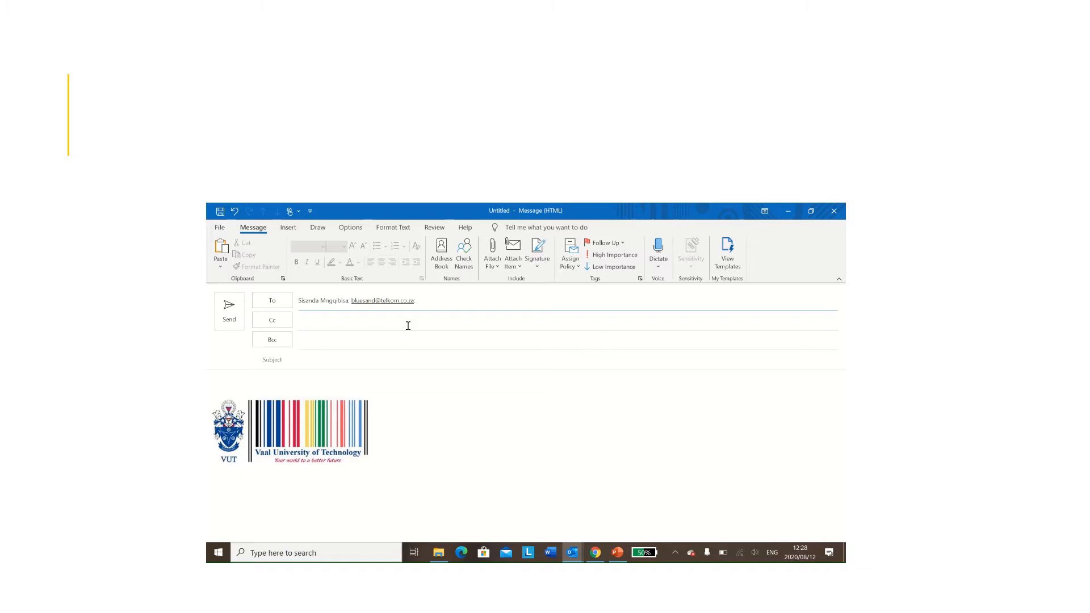
Step: Put a recent contact on the Cc line using the name suggestion list
{"action": "left_click", "coordinate": [313, 323]}
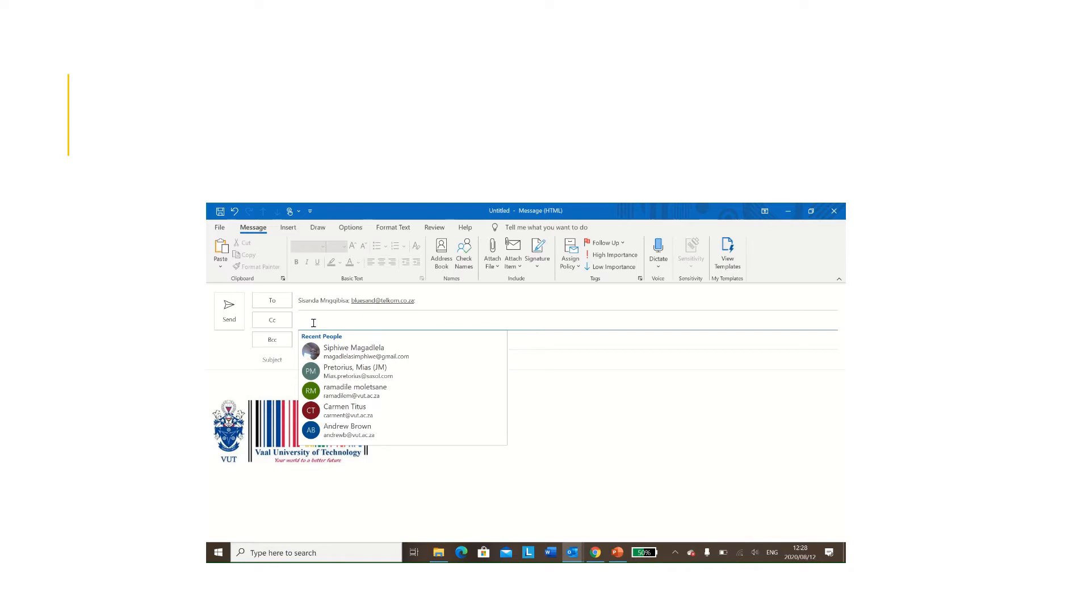
{"action": "key", "text": "Escape"}
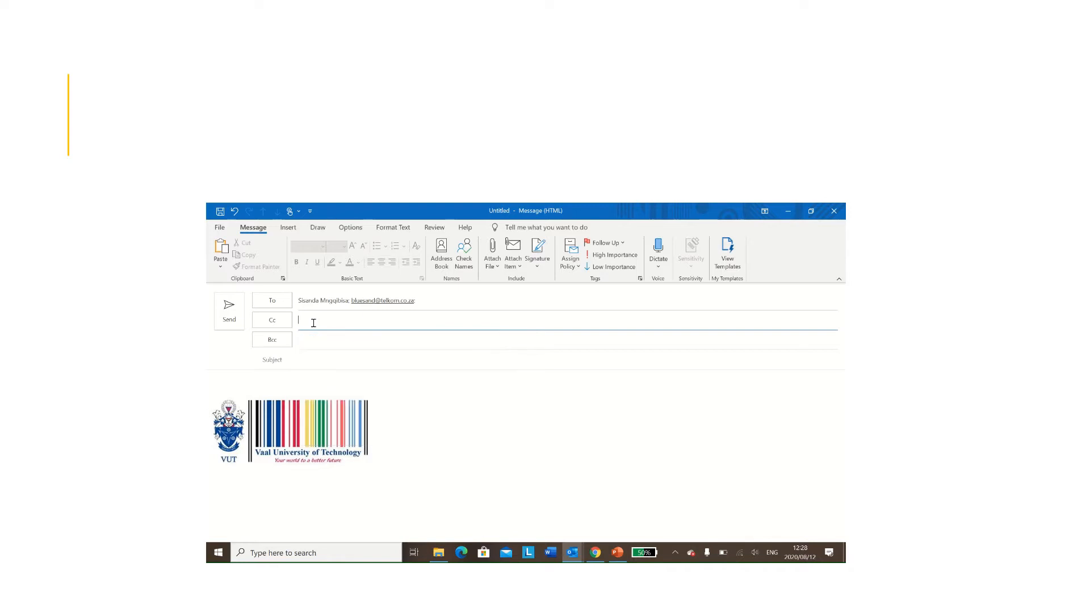
{"action": "type", "text": "Ra"}
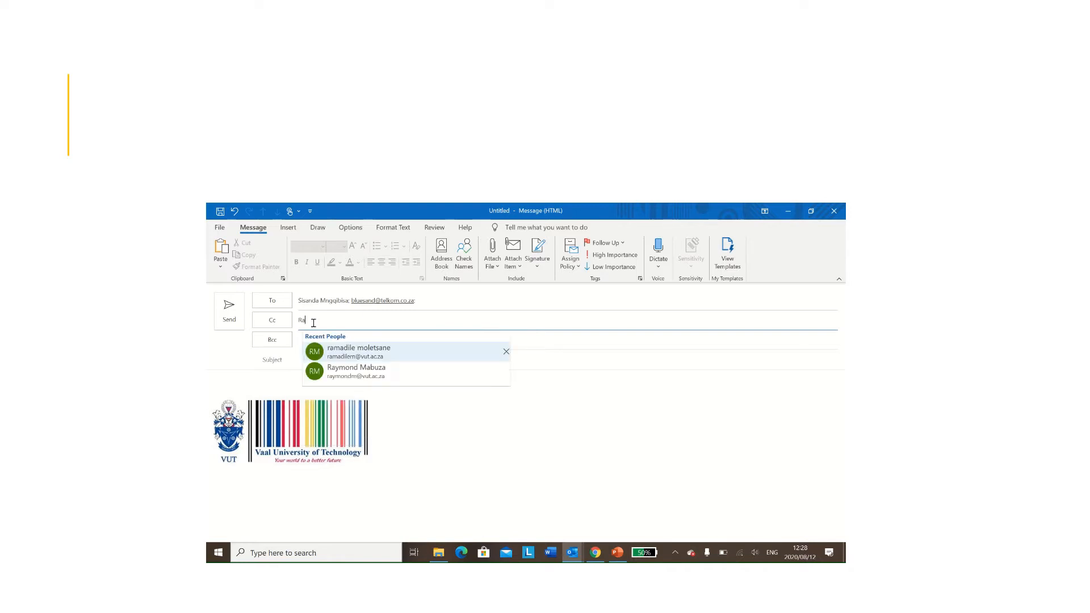
{"action": "left_click", "coordinate": [359, 351]}
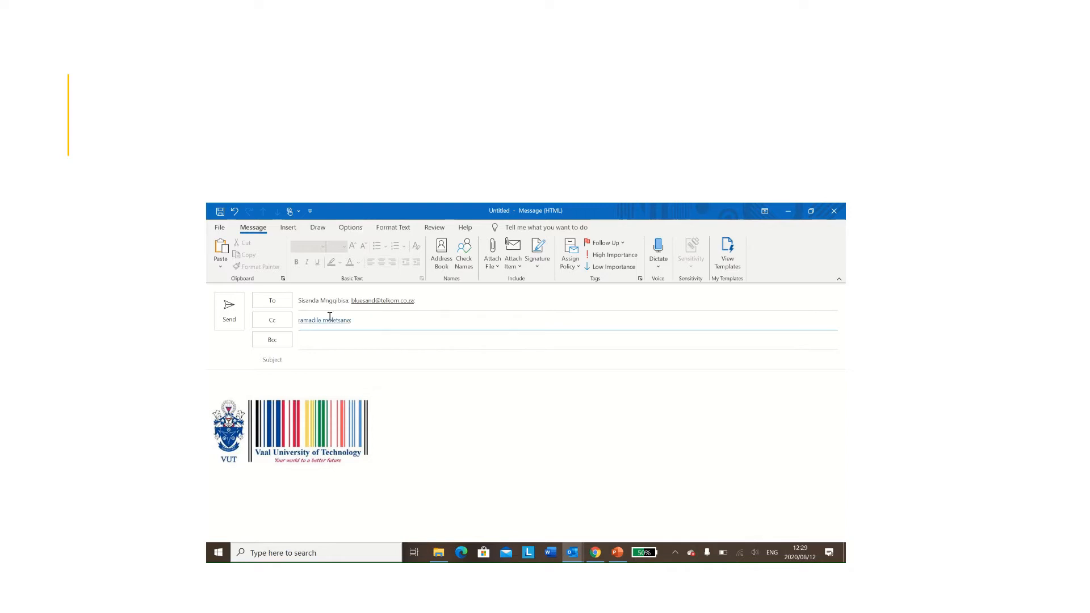
Step: Turn on the Bcc field in the message header from the Options tab
{"action": "left_click", "coordinate": [354, 227]}
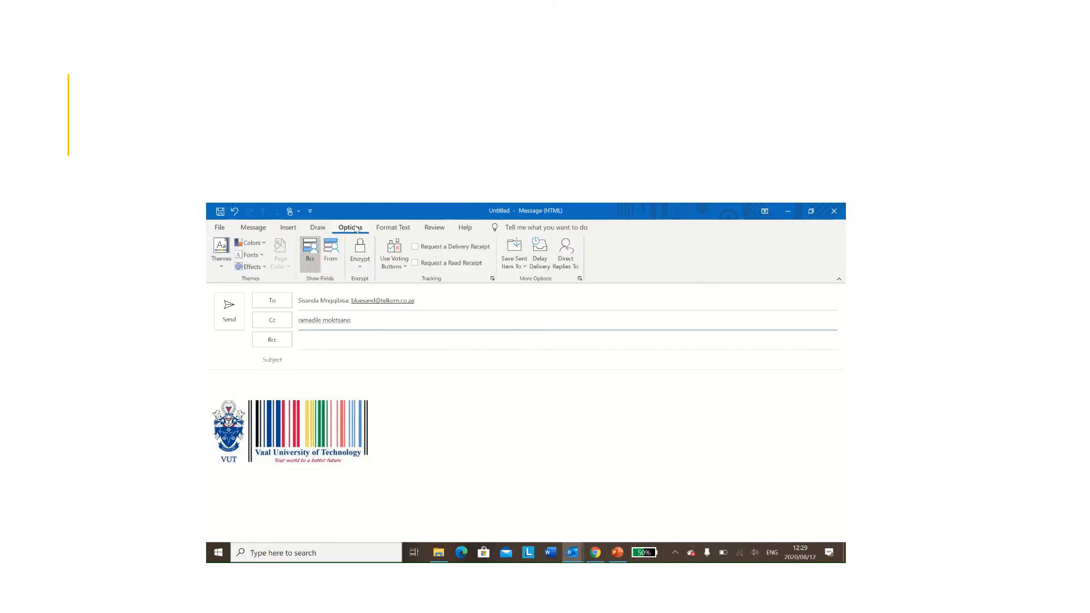
{"action": "left_click", "coordinate": [312, 255]}
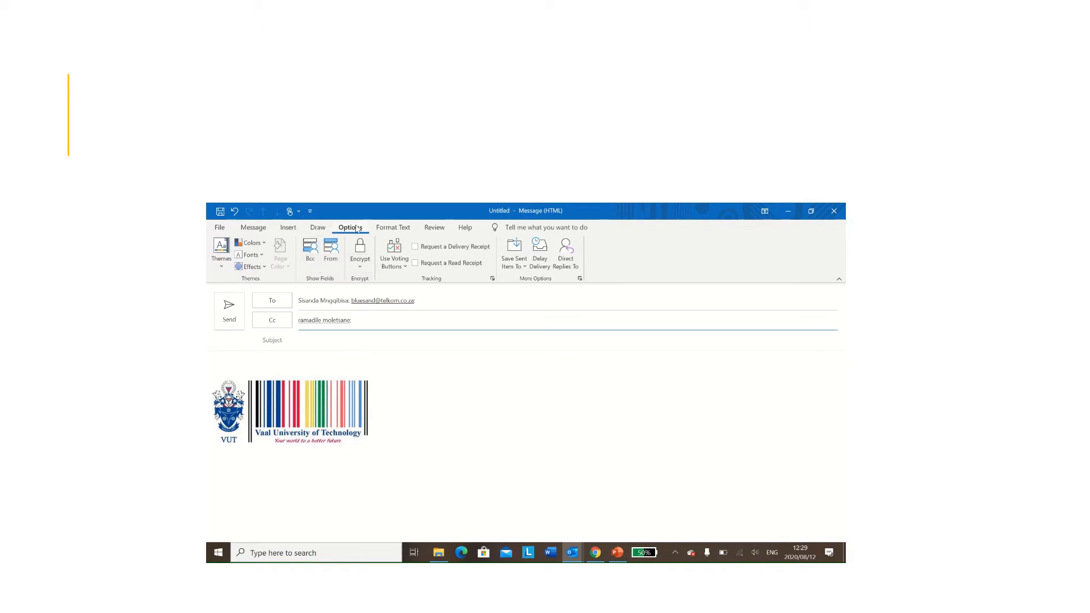
{"action": "left_click", "coordinate": [311, 250]}
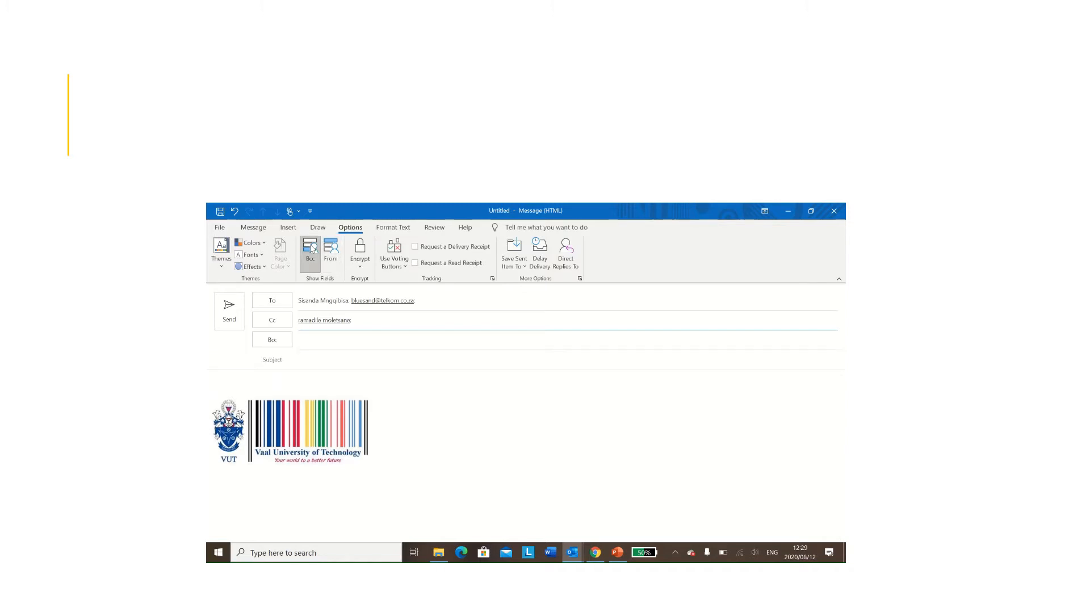
Step: Add three Recent People contacts to the Bcc line
{"action": "left_click", "coordinate": [326, 343]}
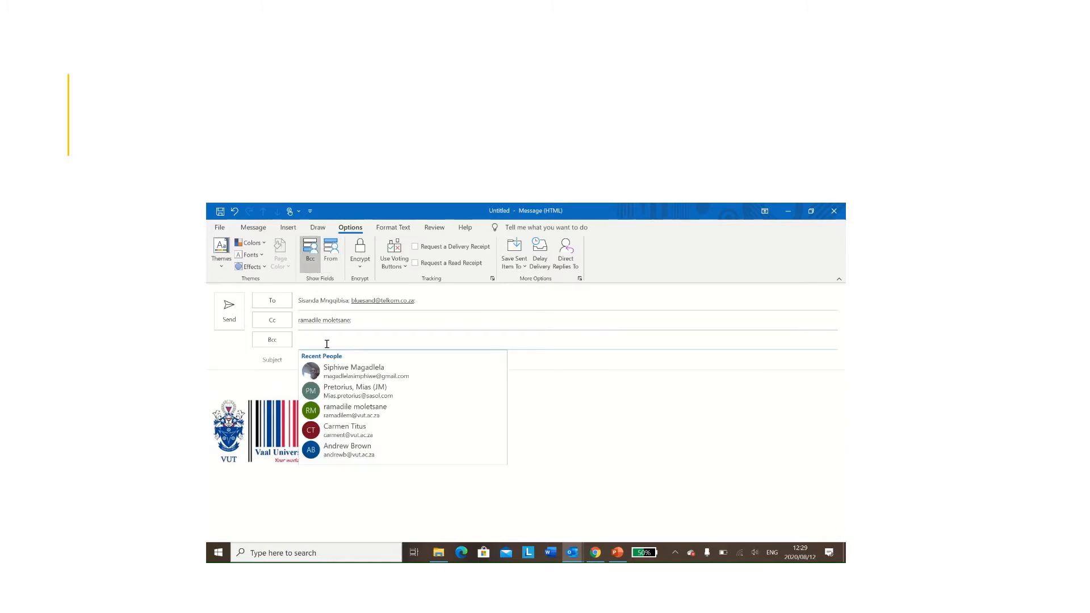
{"action": "left_click", "coordinate": [343, 370]}
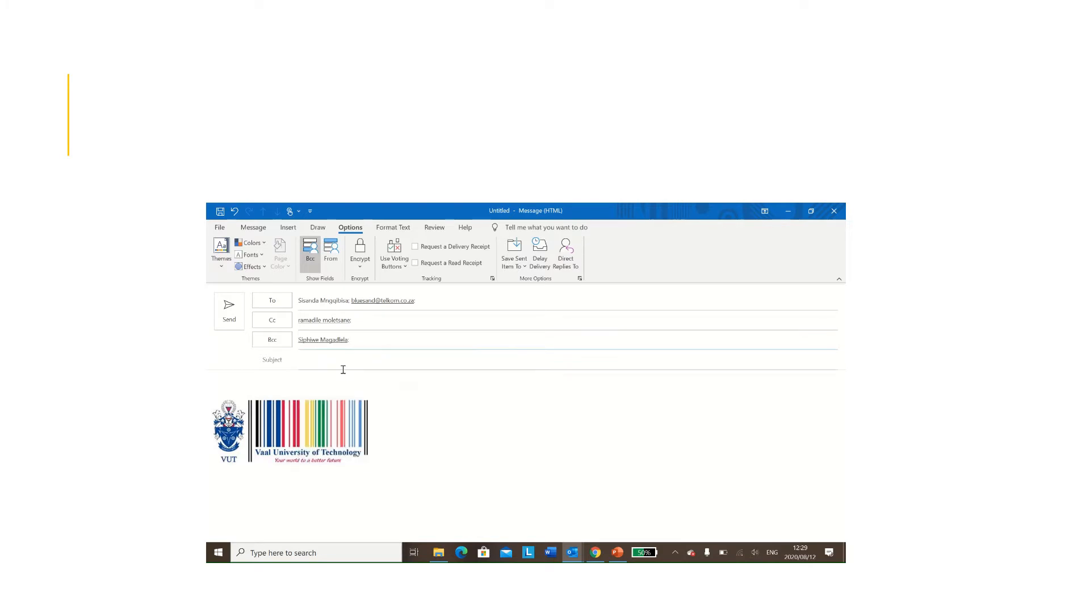
{"action": "left_click", "coordinate": [362, 341]}
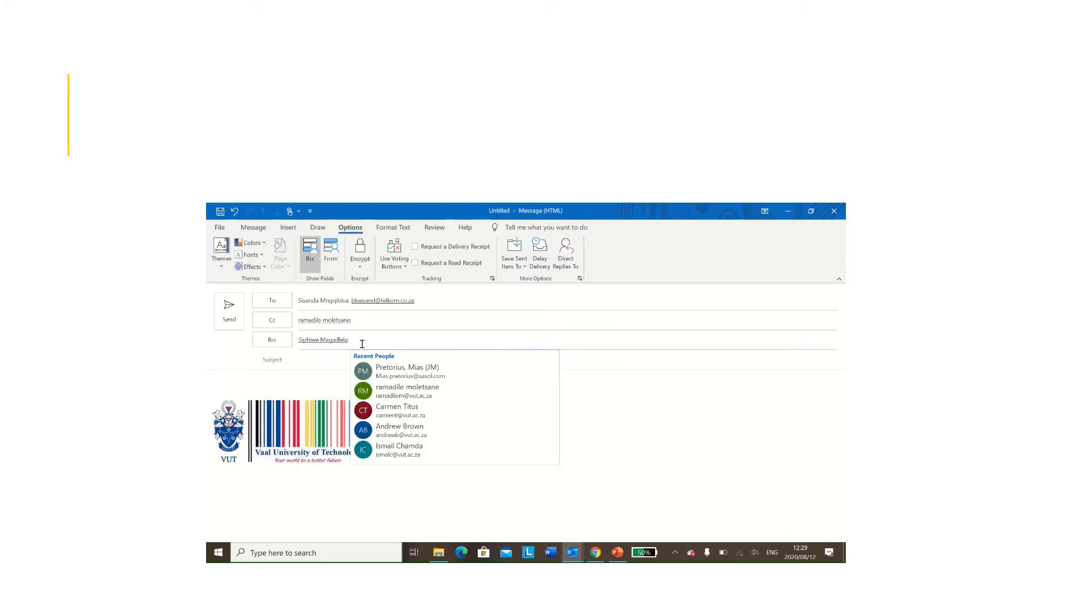
{"action": "left_click", "coordinate": [384, 370]}
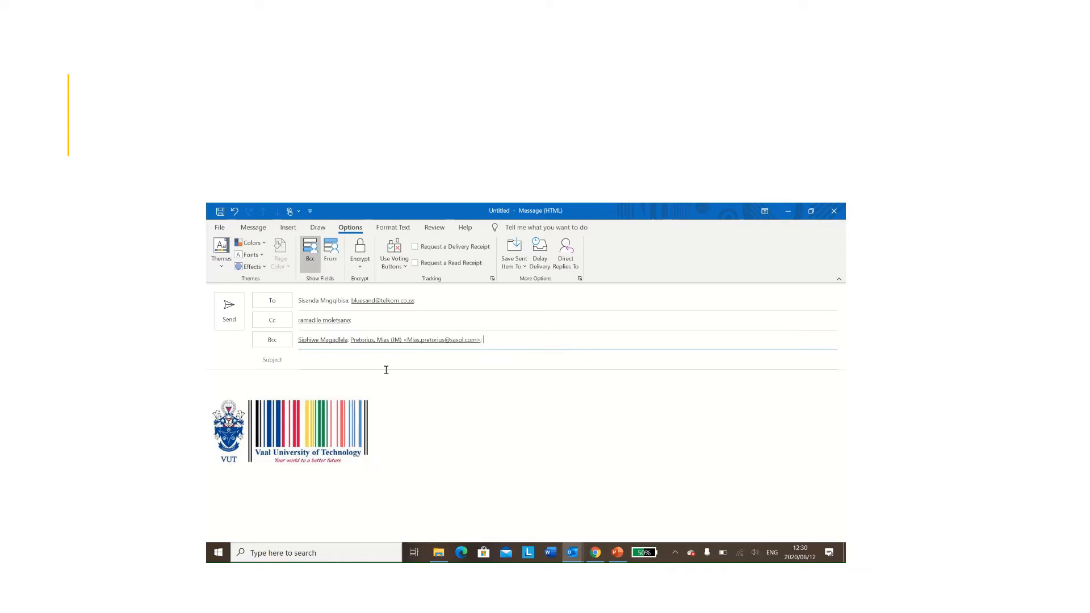
{"action": "left_click", "coordinate": [488, 344]}
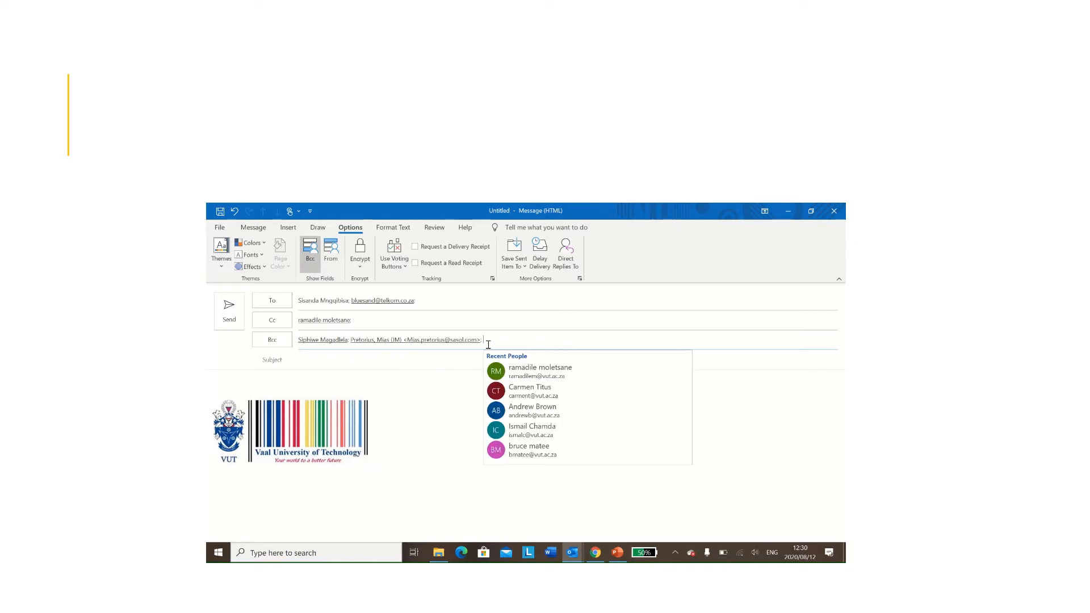
{"action": "left_click", "coordinate": [527, 391]}
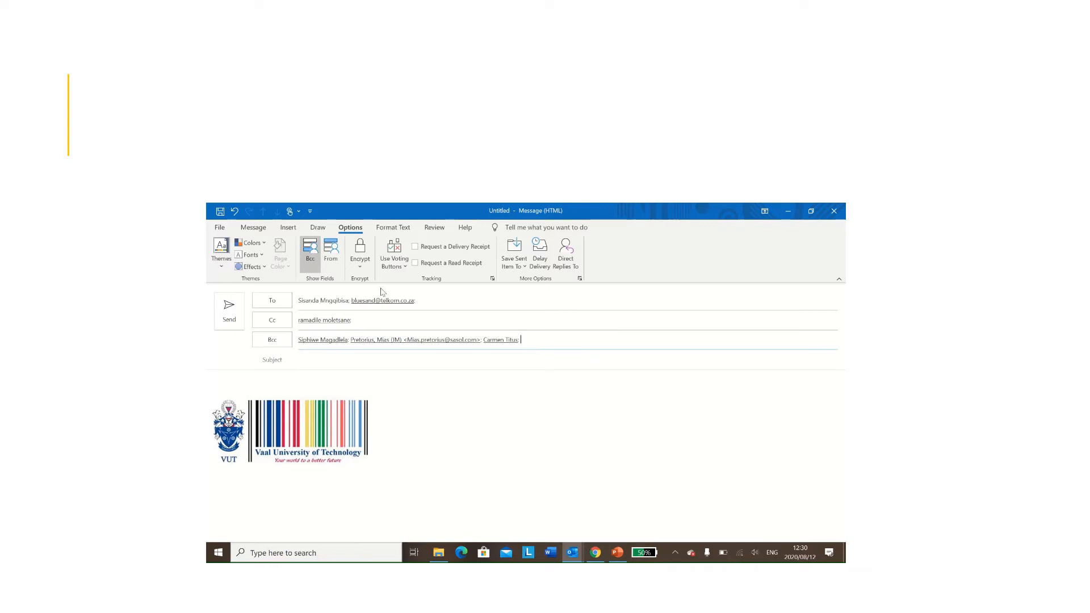
{"action": "mouse_move", "coordinate": [369, 302]}
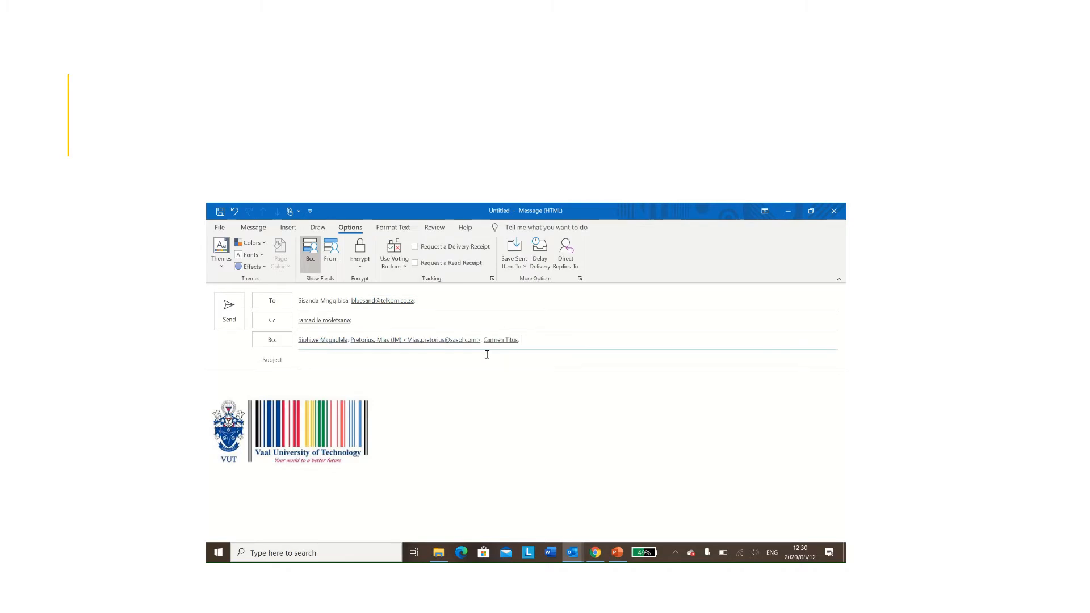
Step: Enter subject 'Re: Meeting' and a body announcing the Desmond Tutu hall meeting on 4 September 2020, 10:00 am
{"action": "left_click", "coordinate": [309, 359]}
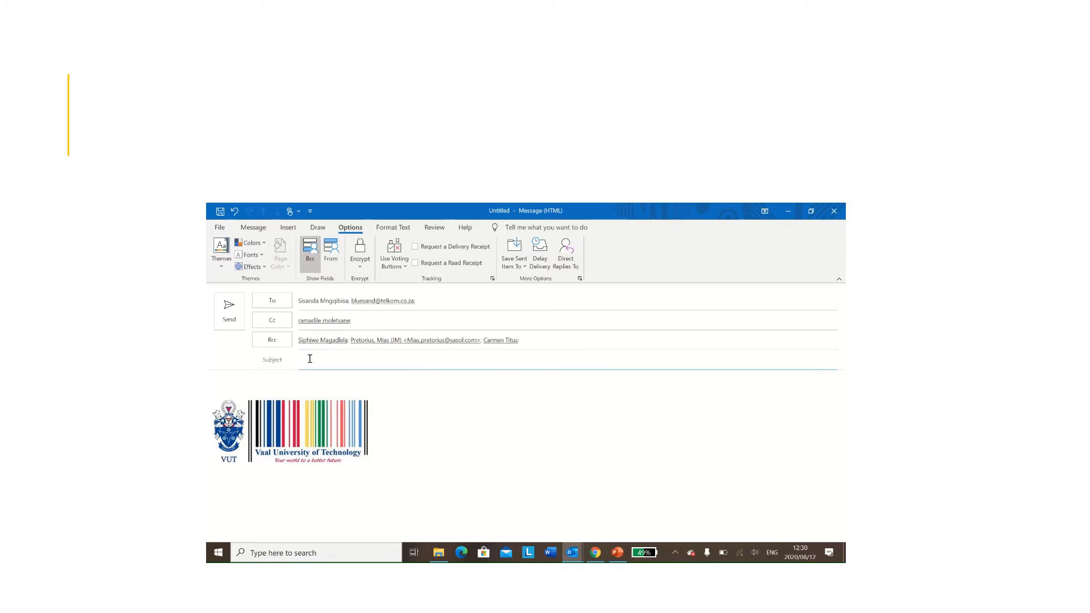
{"action": "type", "text": "Re: Meeting"}
{"action": "left_click", "coordinate": [298, 385]}
{"action": "type", "text": "Dear"}
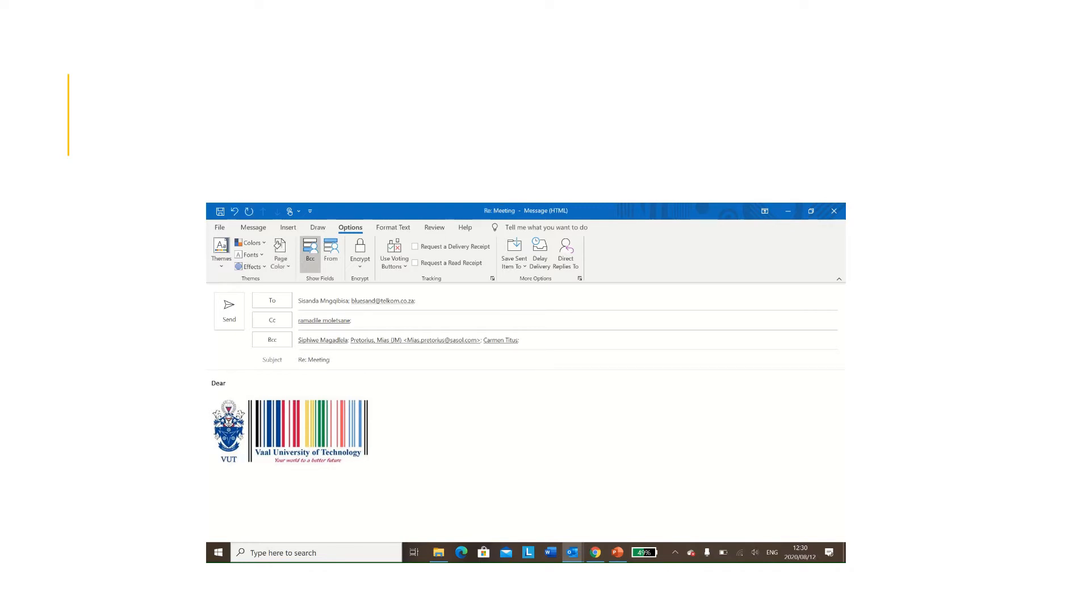
{"action": "type", "text": " All"}
{"action": "key", "text": "Return"}
{"action": "key", "text": "Return"}
{"action": "type", "text": "PLe"}
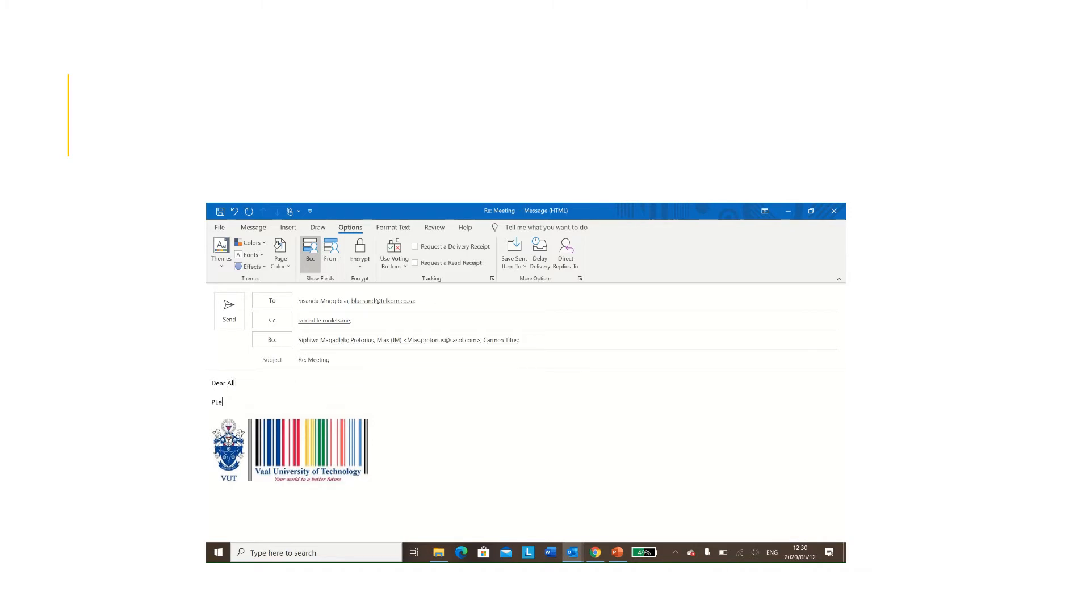
{"action": "type", "text": "ase take note of the meeting that will be hel"}
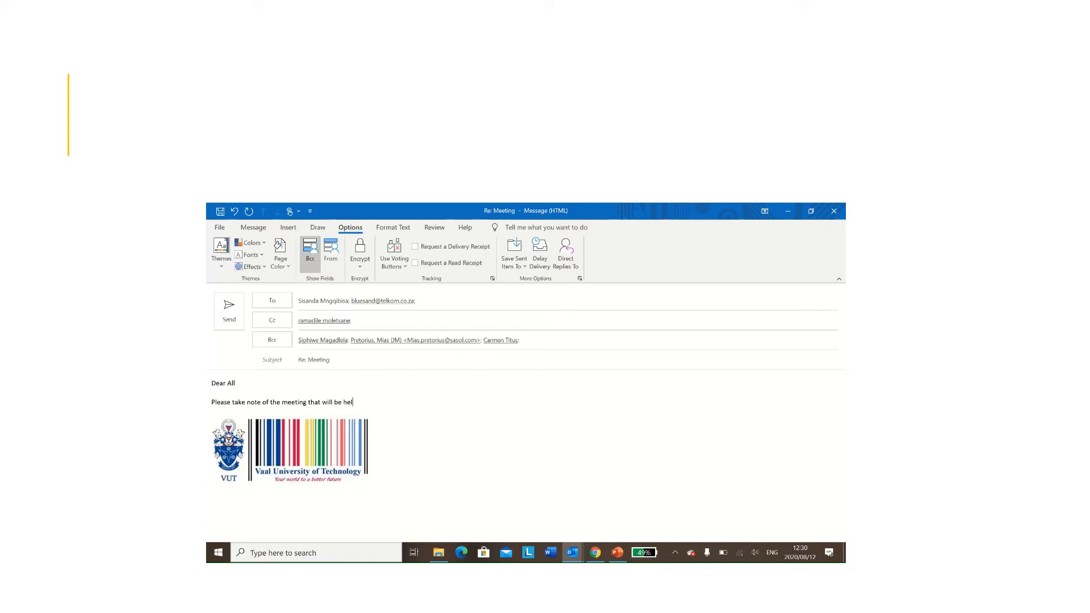
{"action": "type", "text": "d at the Desmont Tutu"}
{"action": "key", "text": "BackSpace"}
{"action": "key", "text": "BackSpace"}
{"action": "type", "text": "tu hall on the 4th of Septembe"}
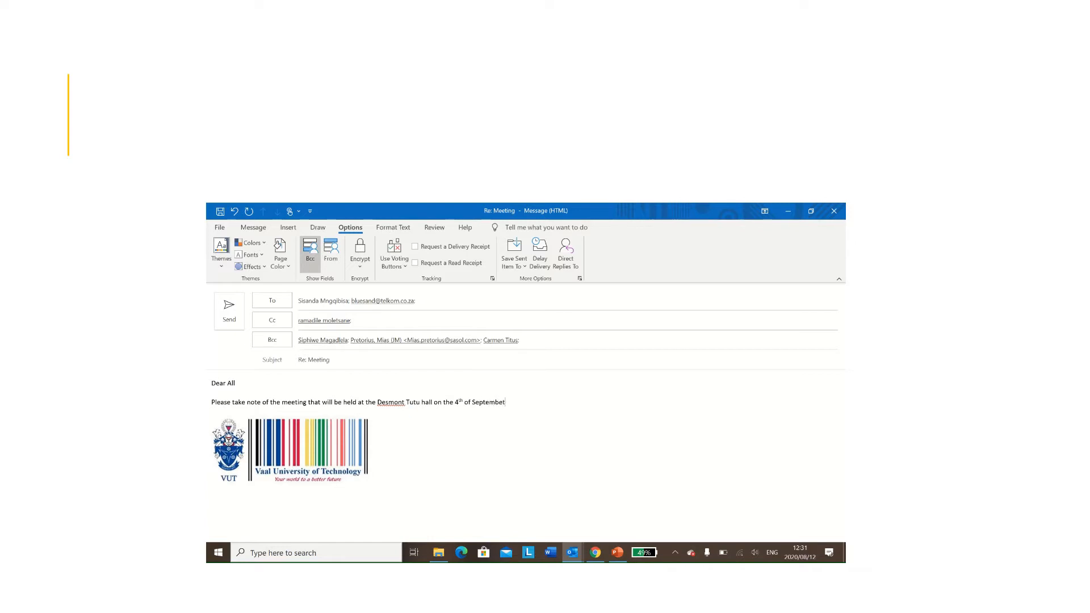
{"action": "type", "text": "t "}
{"action": "type", "text": " 2020"}
{"action": "type", "text": " a"}
{"action": "type", "text": "@ "}
{"action": "type", "text": "10"}
{"action": "type", "text": ":"}
{"action": "type", "text": " 00"}
{"action": "type", "text": " am."}
Step: Sign off with 'Best regards,' and the sender's first name, and request a read receipt
{"action": "key", "text": "Return"}
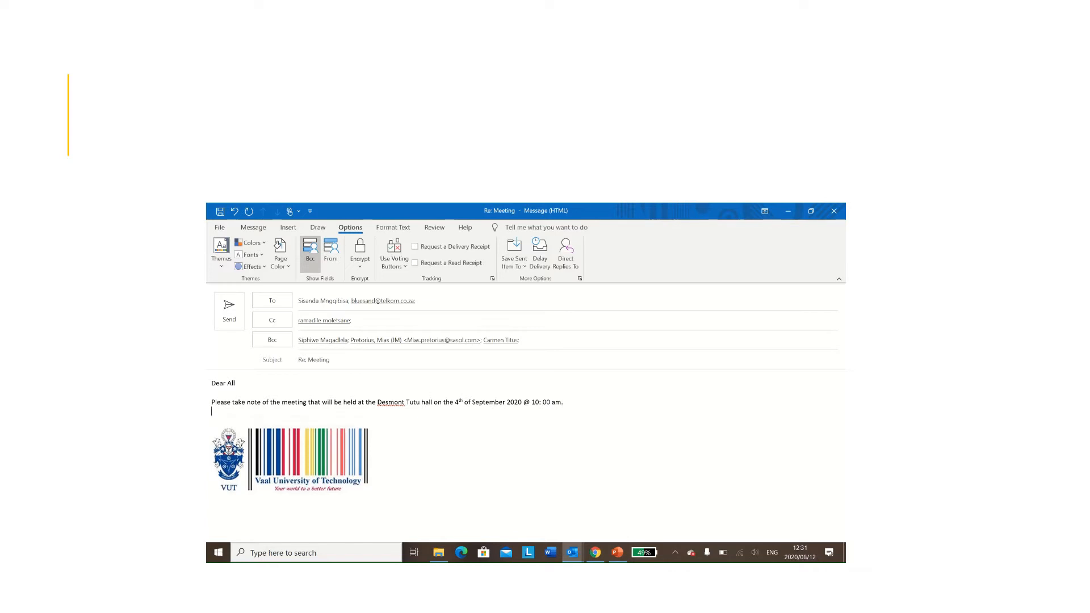
{"action": "key", "text": "Return"}
{"action": "type", "text": "Best "}
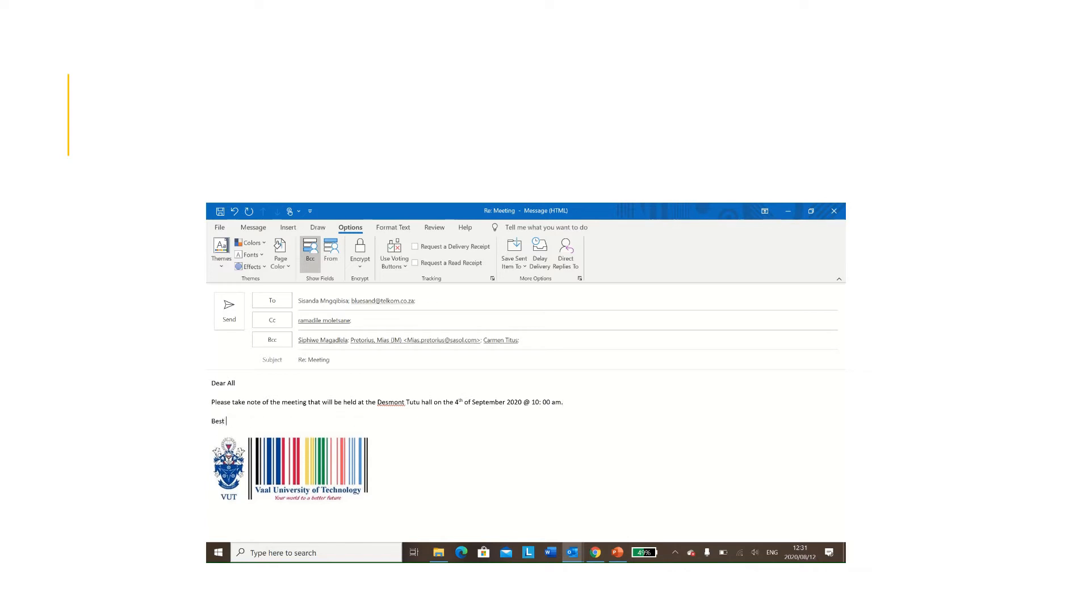
{"action": "type", "text": "regards,"}
{"action": "key", "text": "Return"}
{"action": "type", "text": "Fe"}
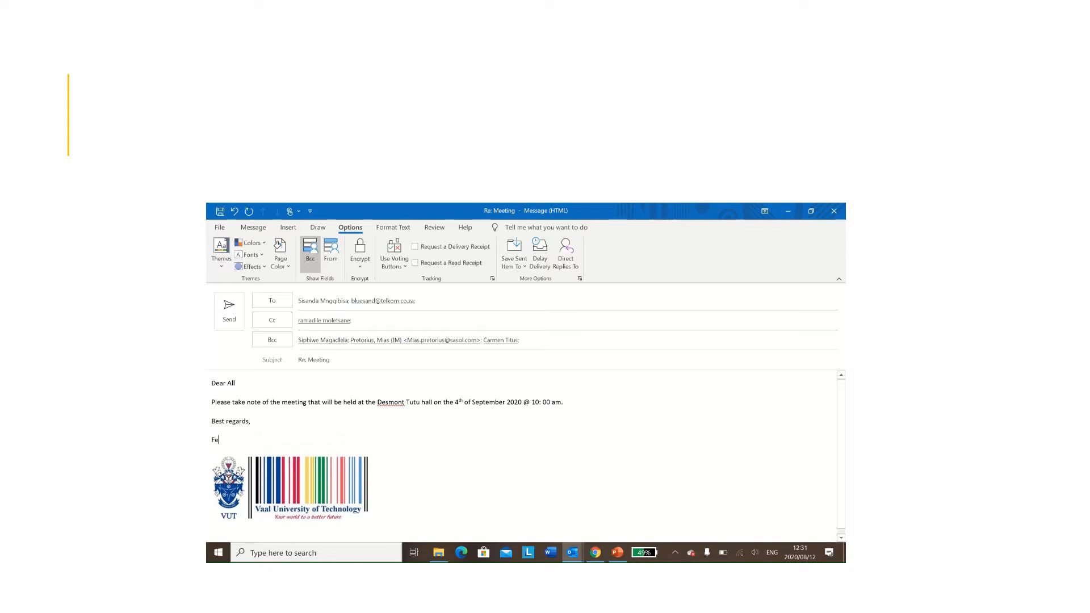
{"action": "type", "text": "licity"}
{"action": "left_click", "coordinate": [416, 263]}
Step: Open a custom follow-up flag and set its due date to Friday 4 September 2020
{"action": "left_click", "coordinate": [253, 227]}
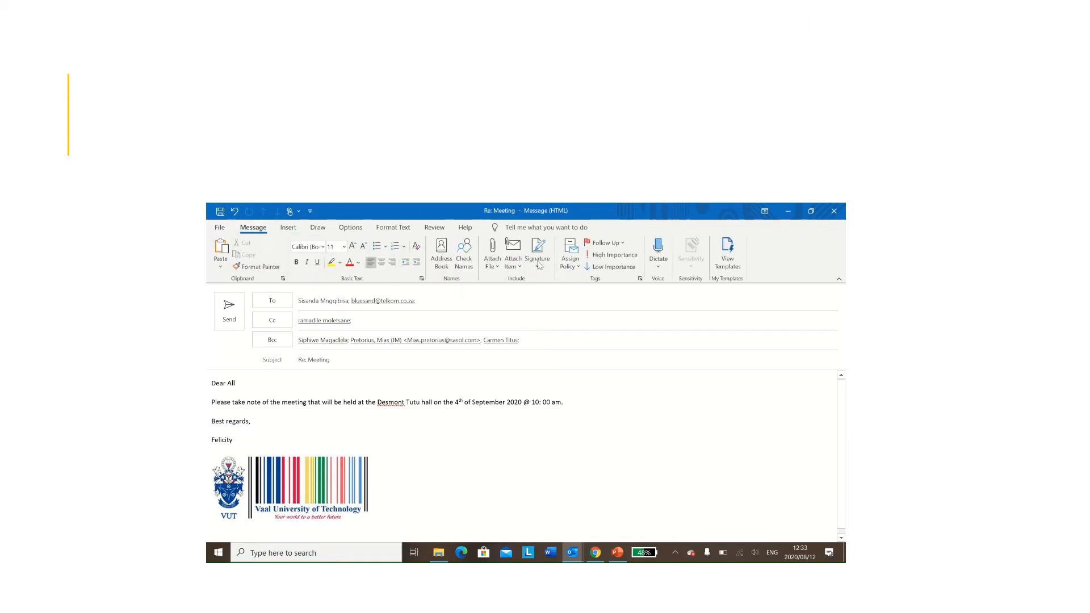
{"action": "left_click", "coordinate": [623, 245]}
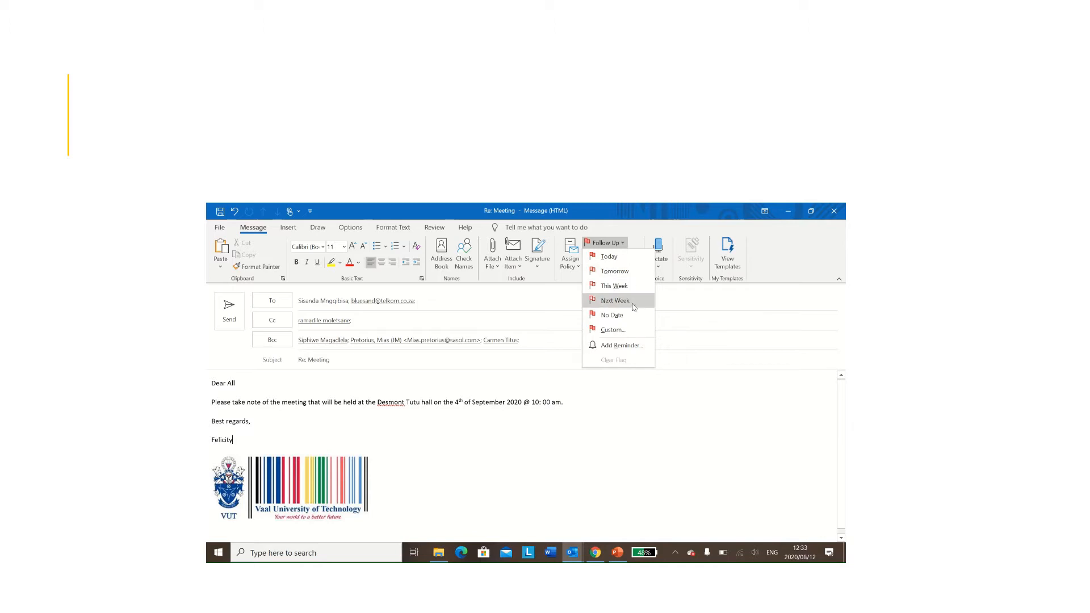
{"action": "left_click", "coordinate": [622, 345]}
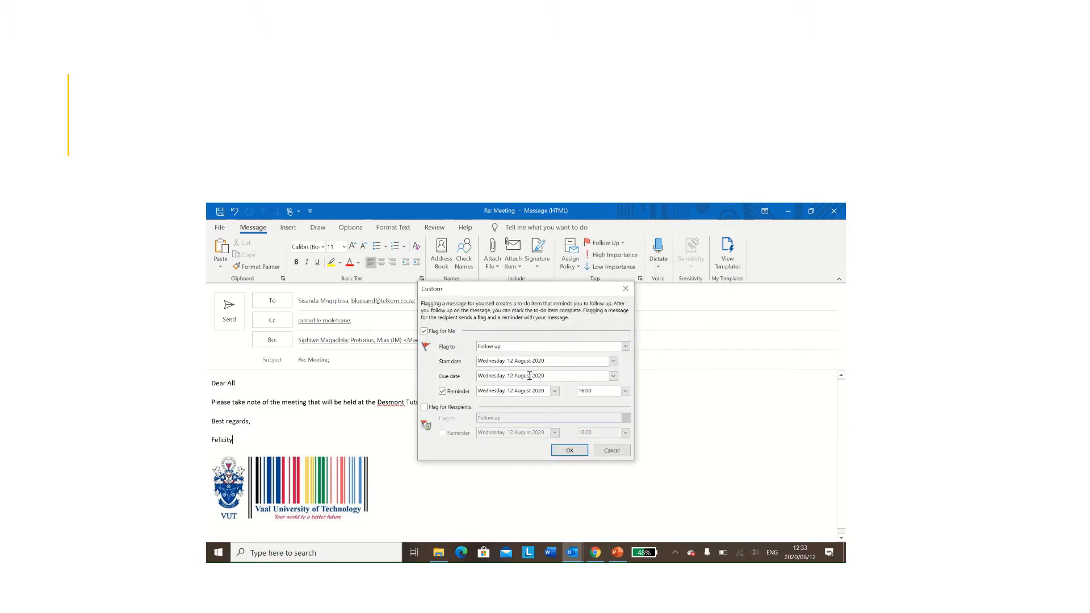
{"action": "left_click", "coordinate": [613, 377]}
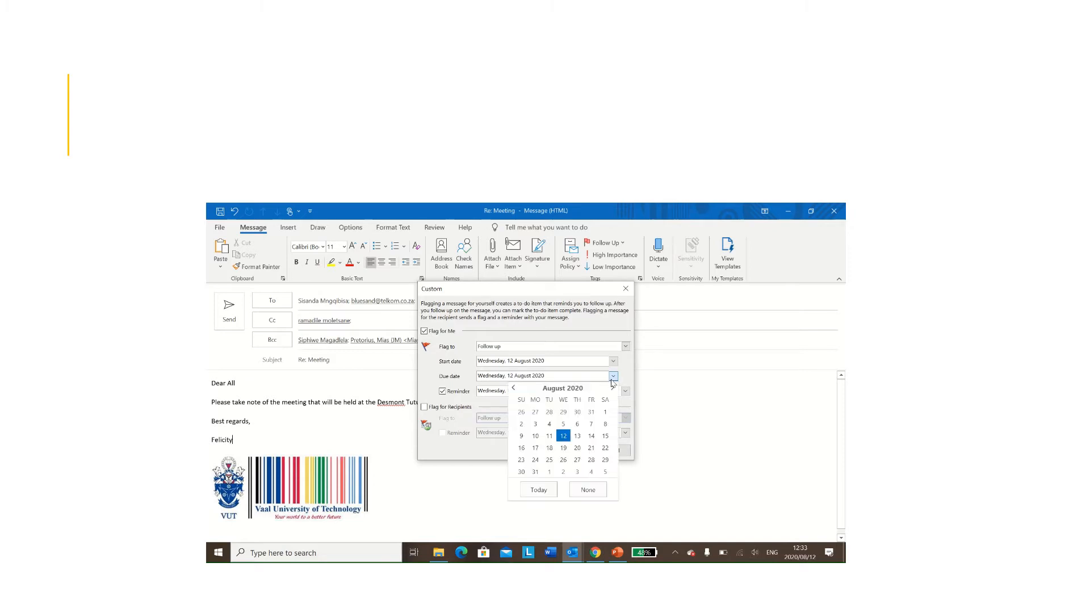
{"action": "left_click", "coordinate": [611, 391]}
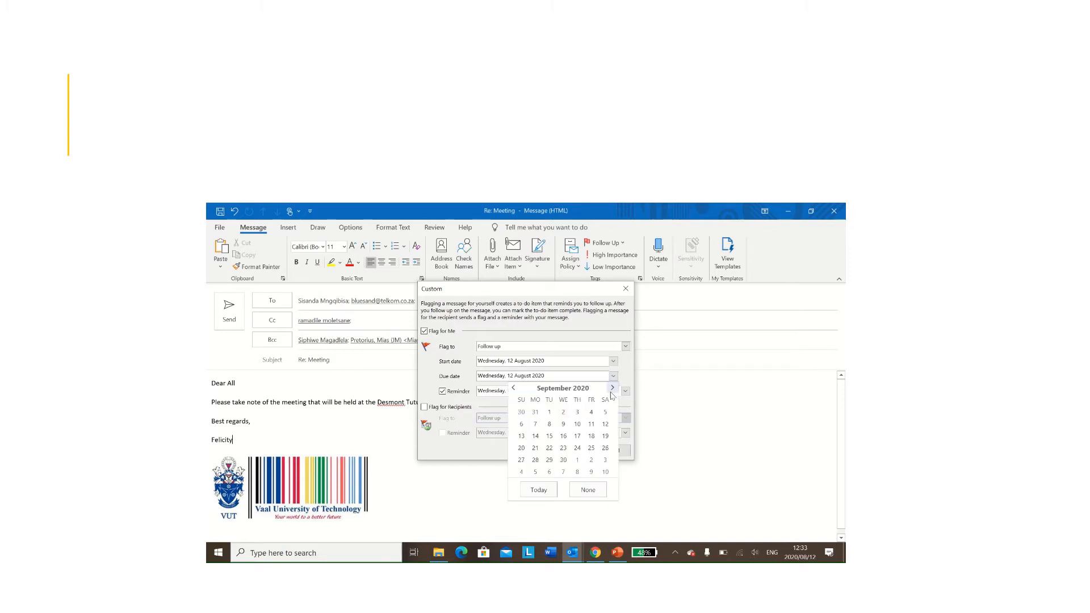
{"action": "left_click", "coordinate": [593, 415]}
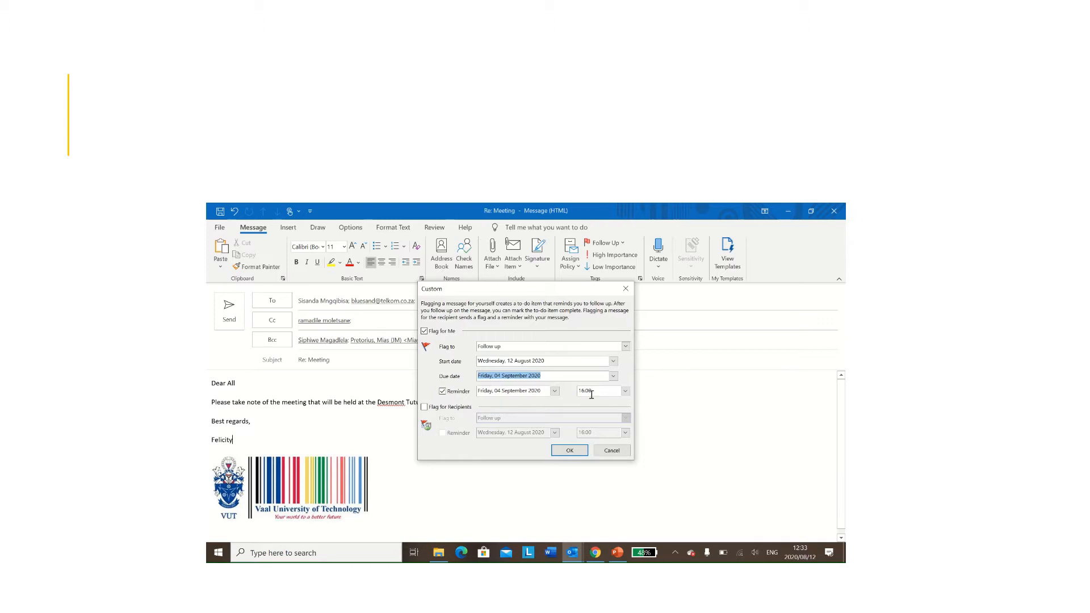
Step: Set the follow-up reminder time to 09:00
{"action": "left_click", "coordinate": [626, 393]}
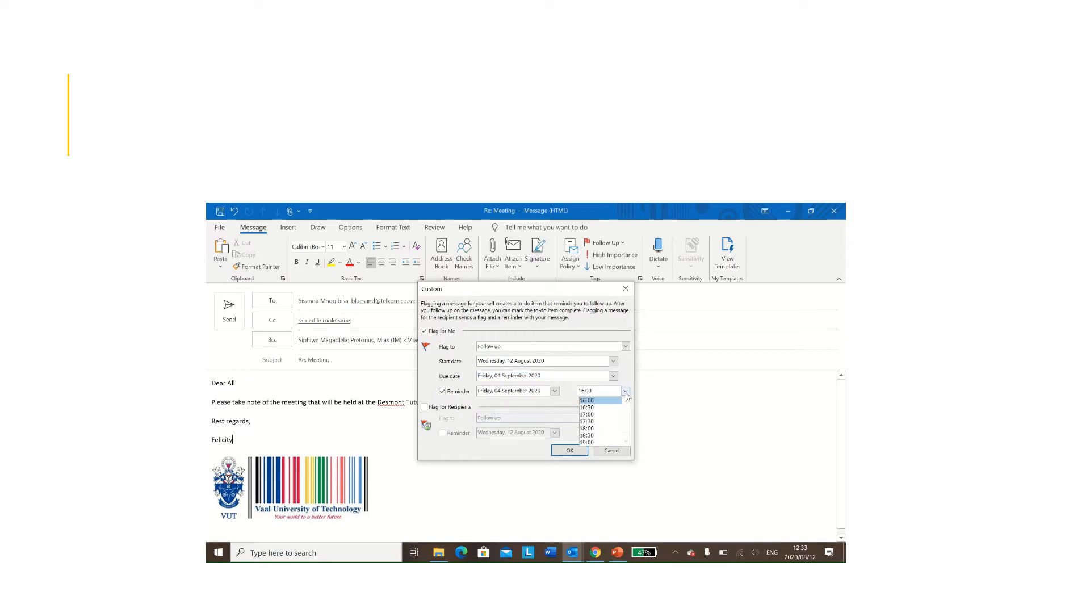
{"action": "left_click", "coordinate": [626, 402]}
{"action": "left_click", "coordinate": [626, 402]}
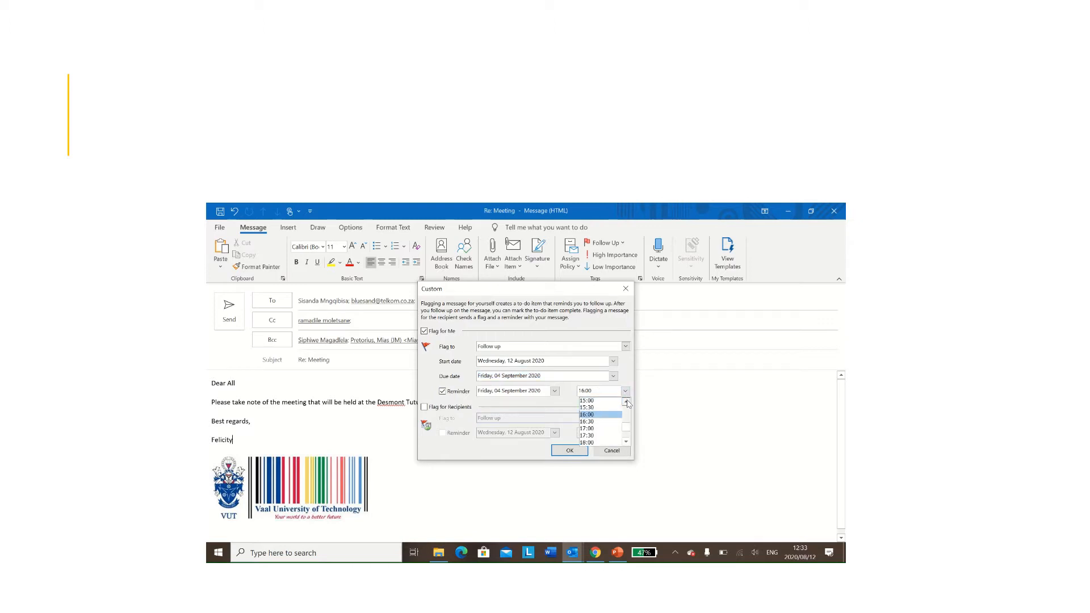
{"action": "left_click", "coordinate": [626, 402]}
{"action": "left_click", "coordinate": [626, 402]}
{"action": "left_click", "coordinate": [626, 402]}
{"action": "left_click", "coordinate": [626, 402]}
{"action": "left_click", "coordinate": [626, 402]}
{"action": "left_click", "coordinate": [626, 402]}
{"action": "left_click", "coordinate": [626, 401]}
{"action": "left_click", "coordinate": [602, 415]}
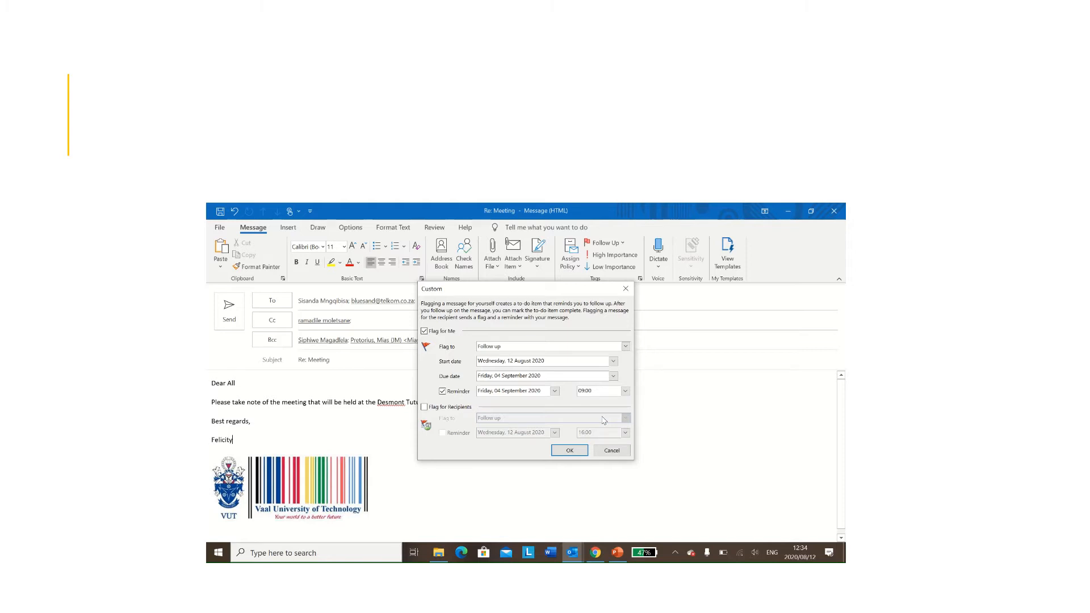
Step: Flag the message for recipients and turn on their reminder at 11:00
{"action": "left_click", "coordinate": [424, 407]}
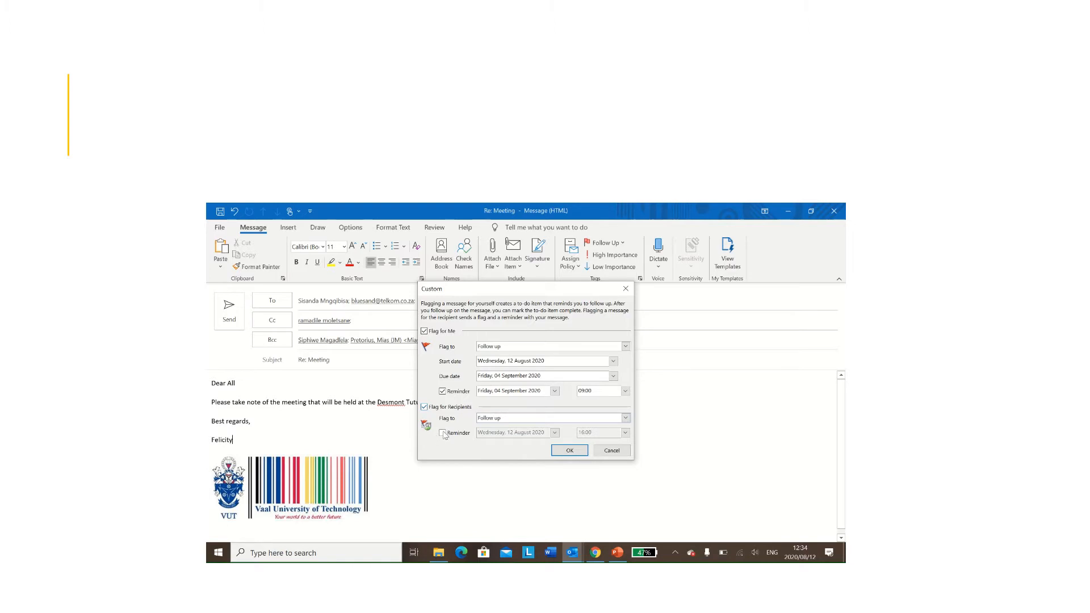
{"action": "left_click", "coordinate": [443, 433]}
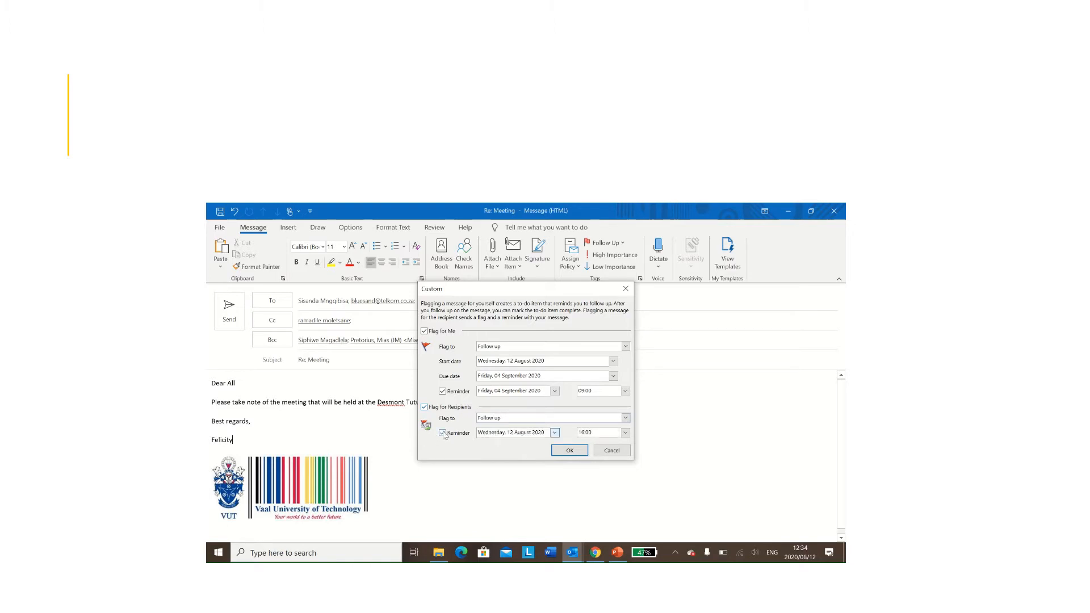
{"action": "left_click", "coordinate": [554, 433]}
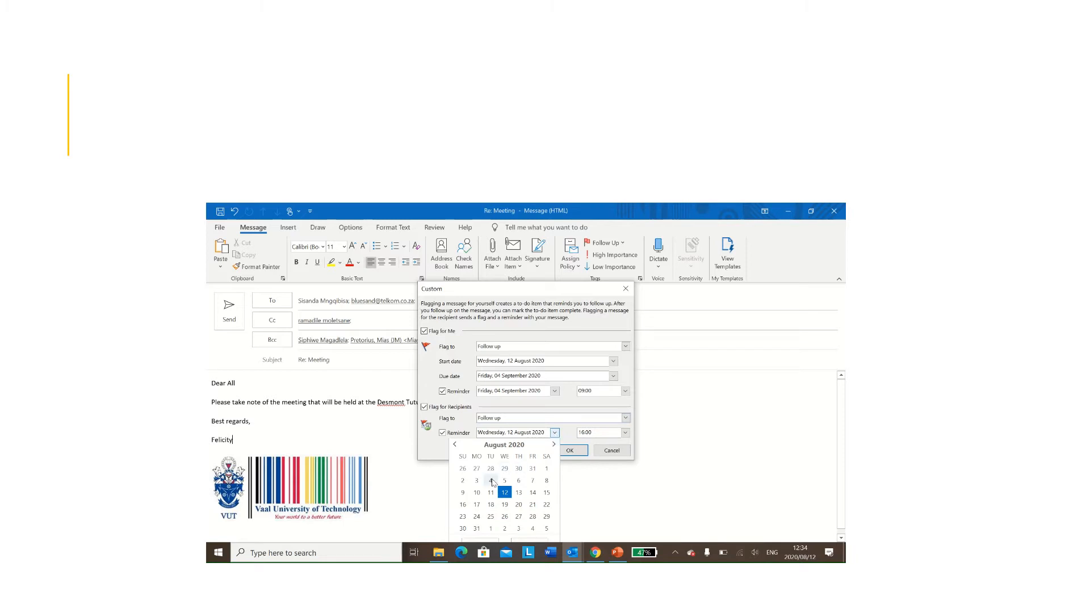
{"action": "left_click", "coordinate": [463, 482]}
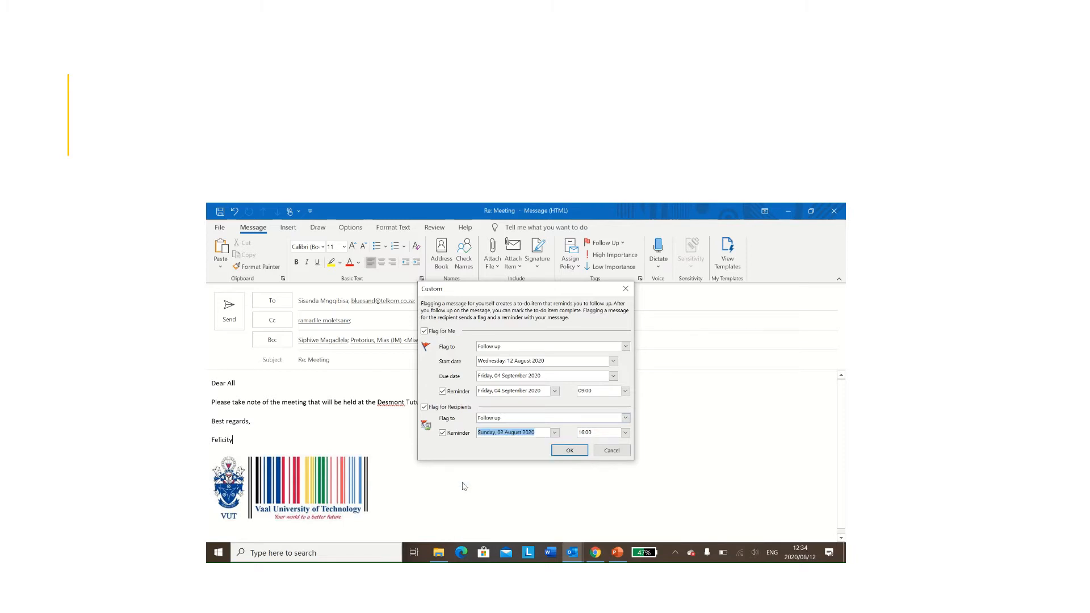
{"action": "left_click", "coordinate": [625, 433]}
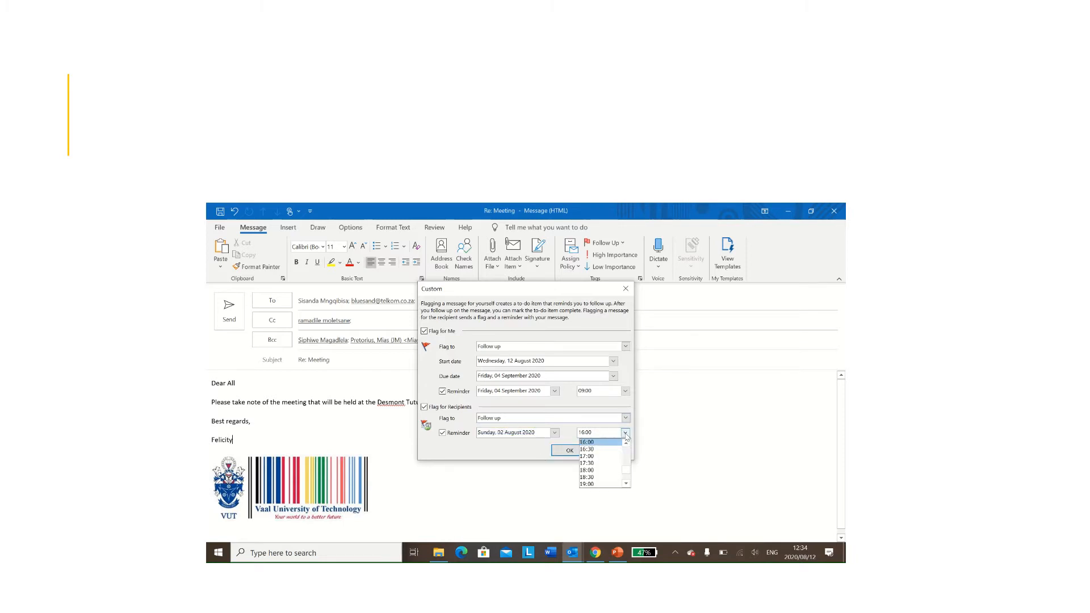
{"action": "left_click", "coordinate": [626, 443]}
{"action": "left_click", "coordinate": [626, 442]}
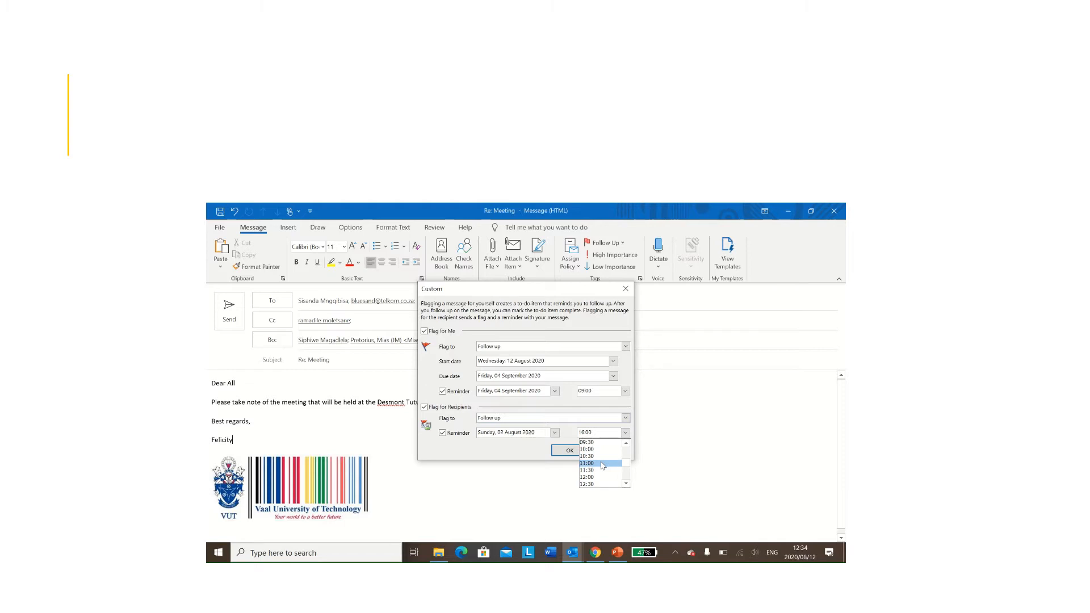
{"action": "left_click", "coordinate": [602, 464]}
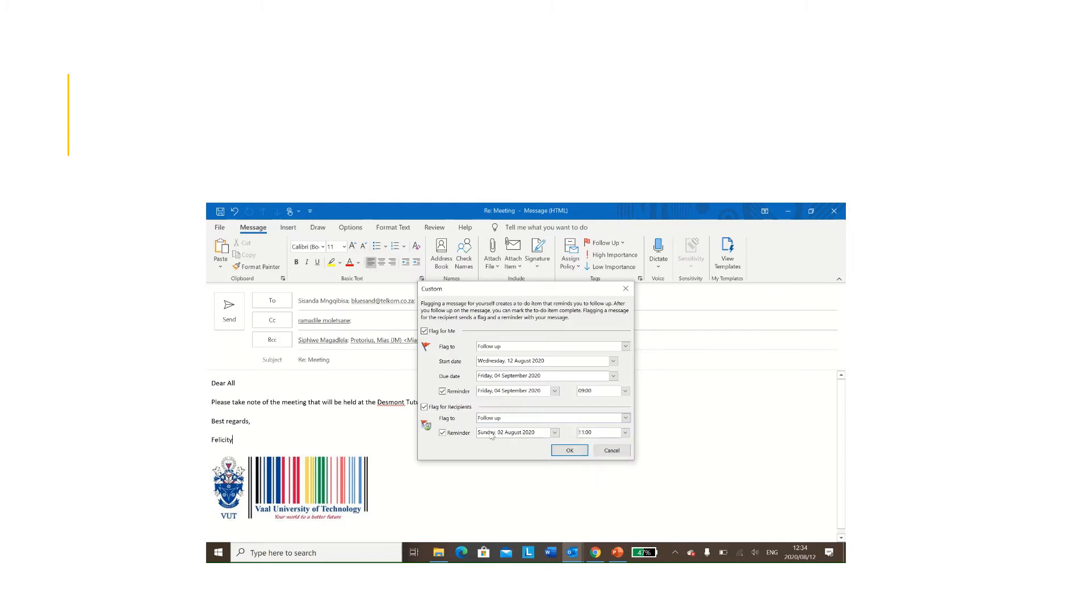
Step: Change the recipients' reminder date to Thursday 3 September 2020
{"action": "left_click", "coordinate": [554, 433]}
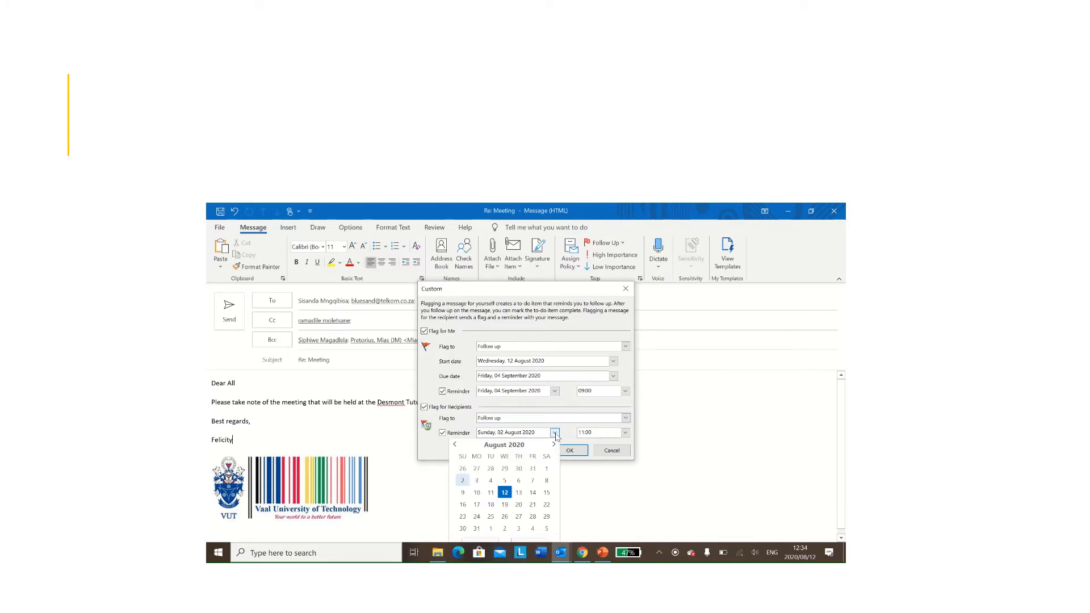
{"action": "left_click", "coordinate": [555, 432]}
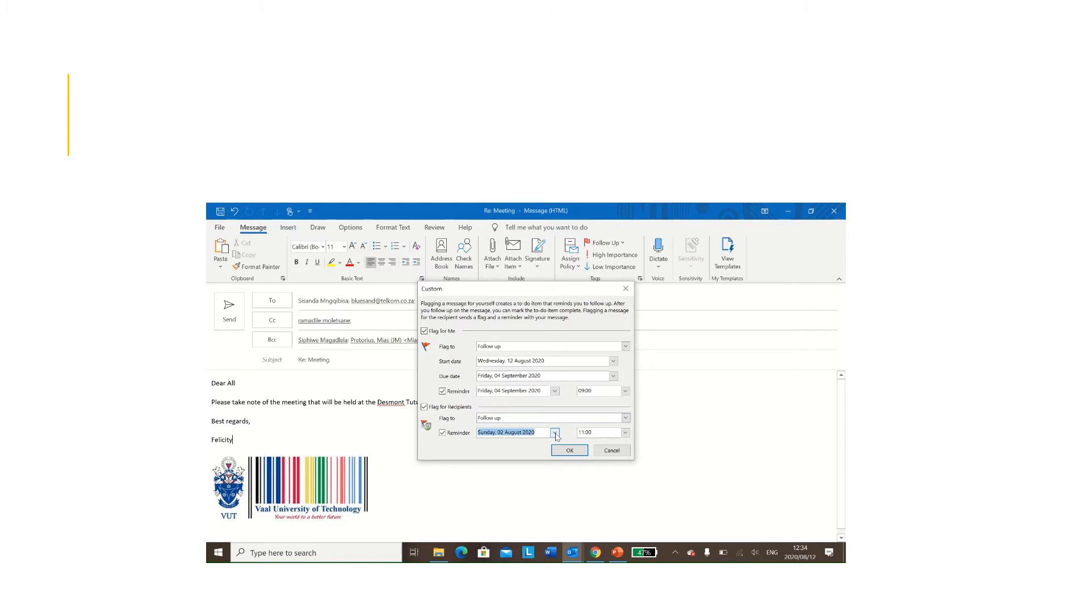
{"action": "left_click", "coordinate": [554, 433]}
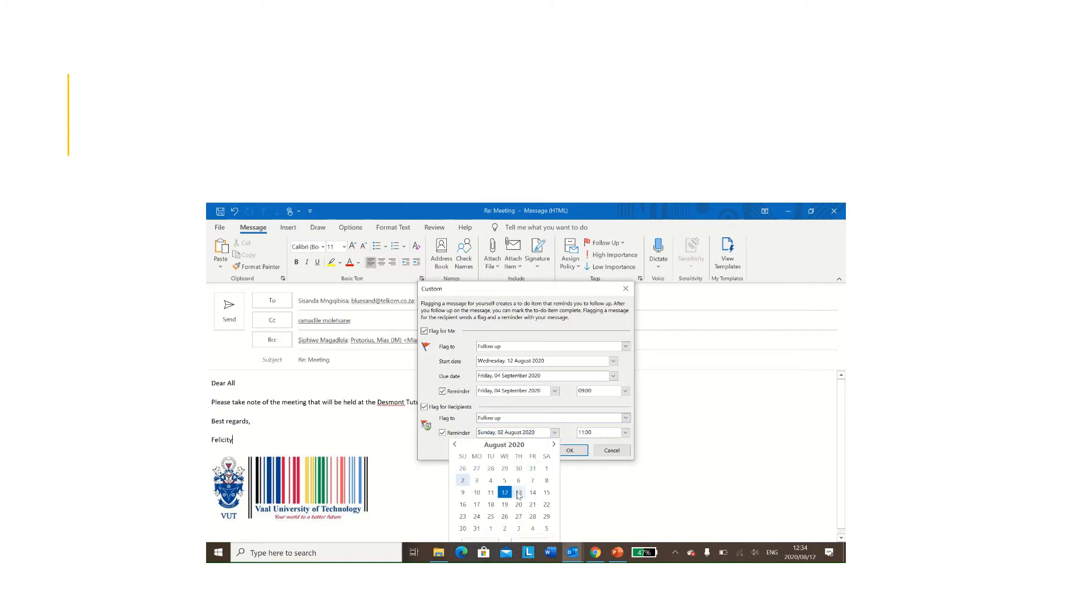
{"action": "left_click", "coordinate": [553, 444]}
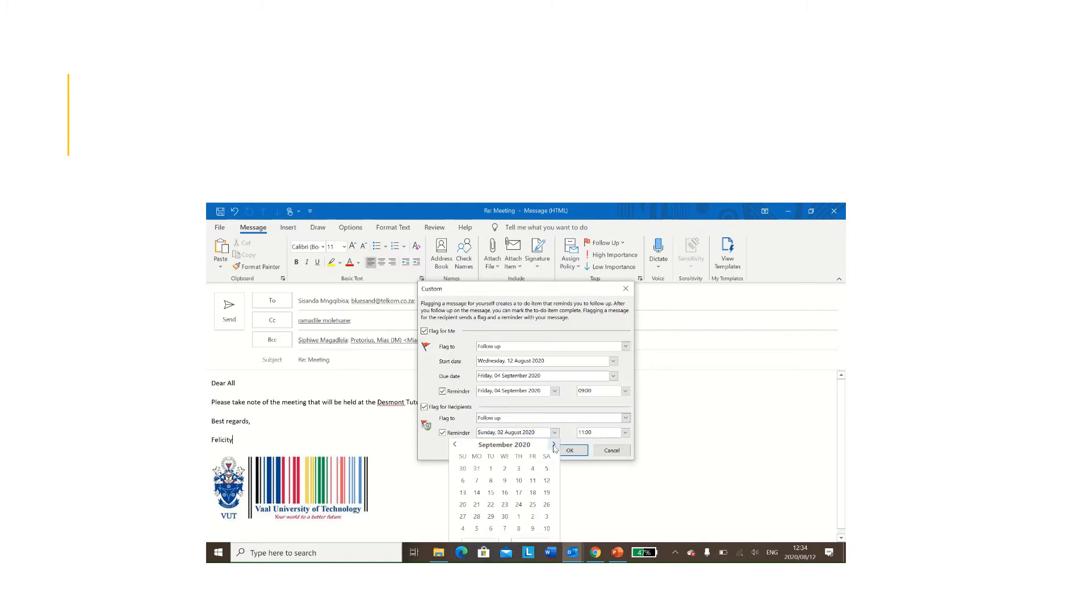
{"action": "left_click", "coordinate": [519, 469]}
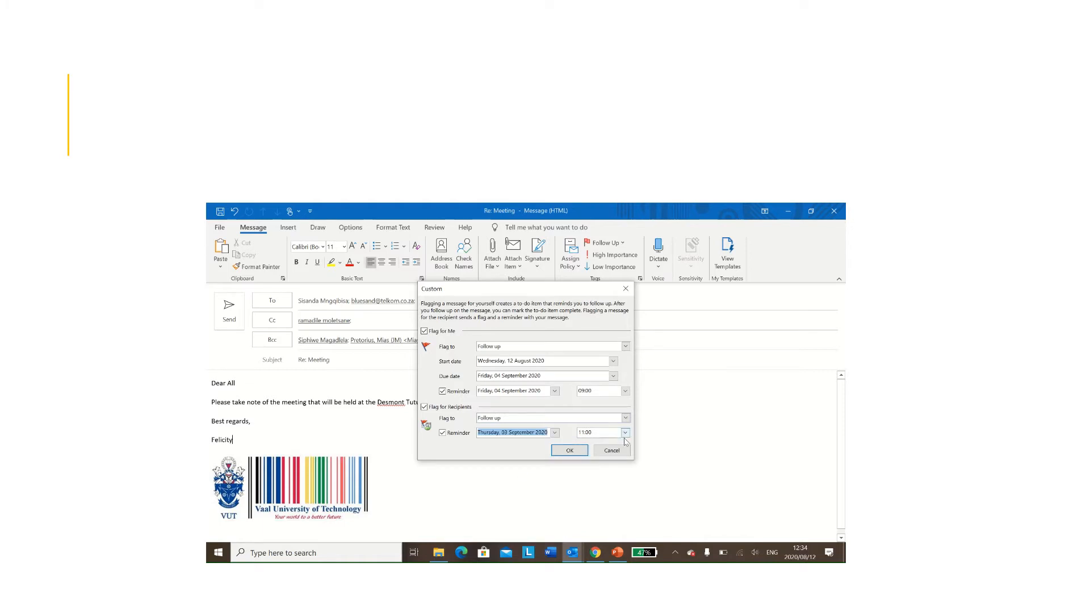
Step: Confirm the custom follow-up flag and open the Signatures and Stationery settings
{"action": "left_click", "coordinate": [575, 452]}
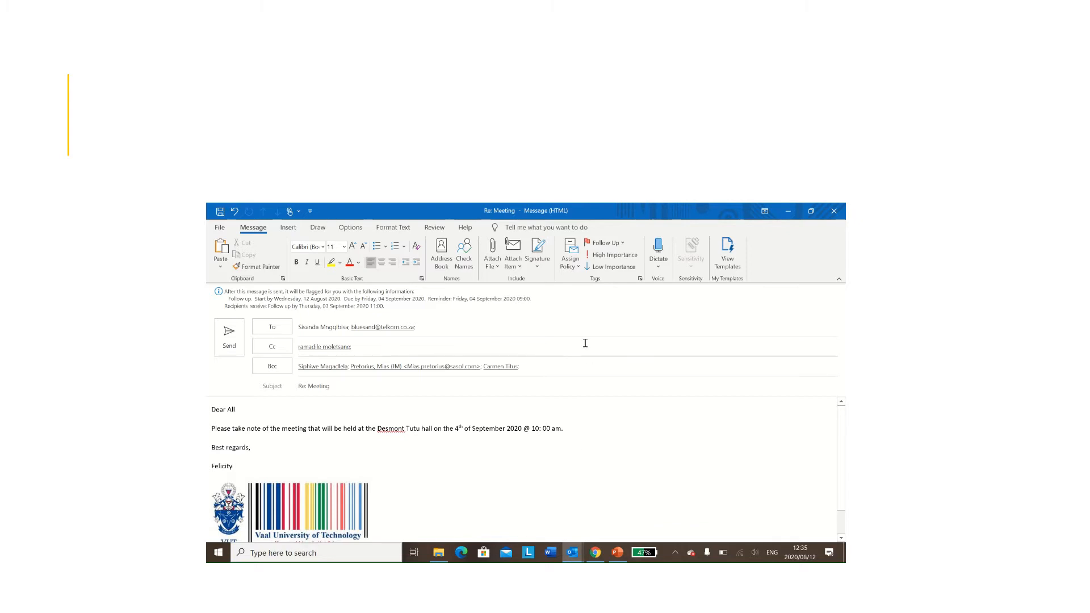
{"action": "left_click", "coordinate": [537, 266]}
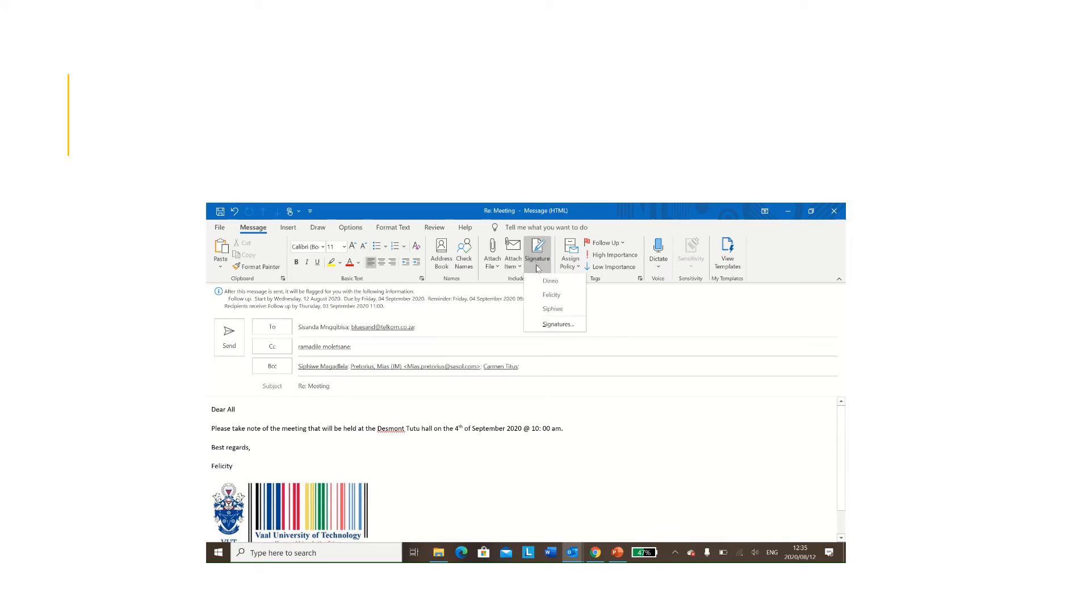
{"action": "left_click", "coordinate": [547, 325]}
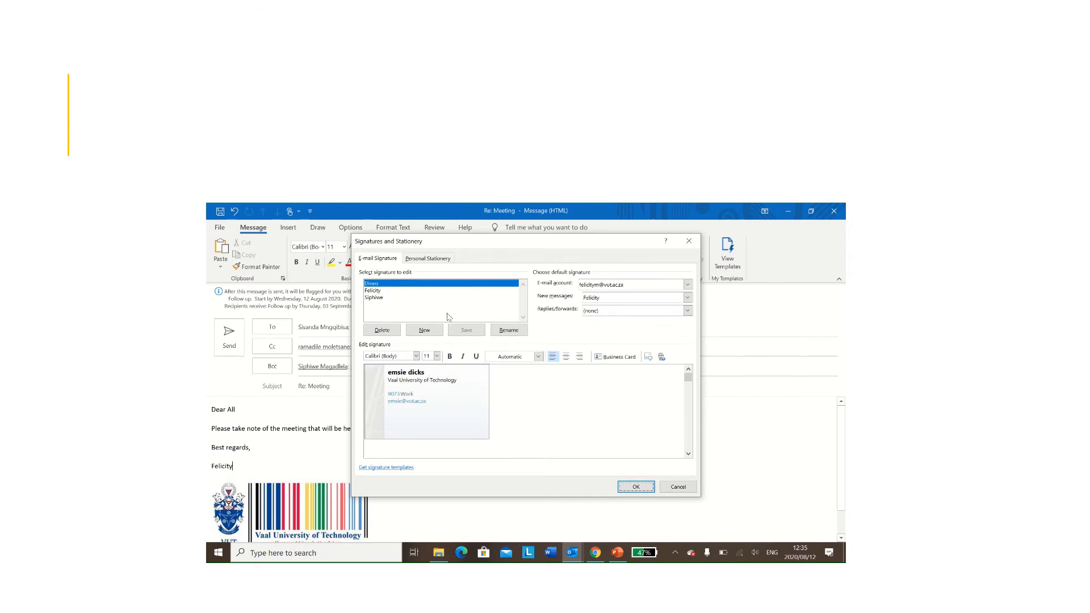
Step: Create a new signature named 'B' and set its font to Bauhaus 93
{"action": "left_click", "coordinate": [426, 331]}
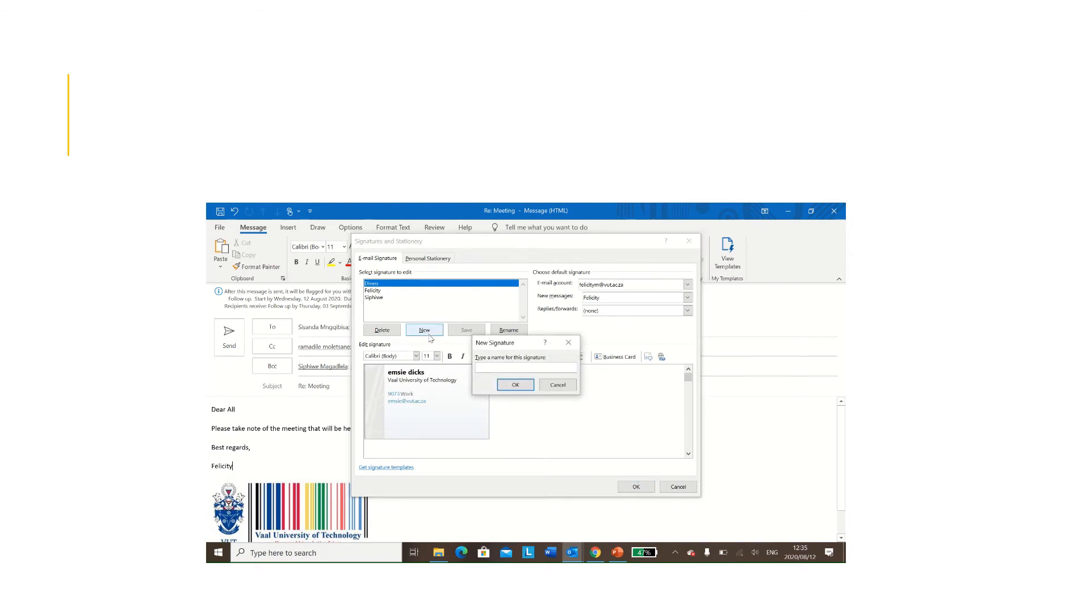
{"action": "type", "text": "Besia"}
{"action": "left_click", "coordinate": [509, 383]}
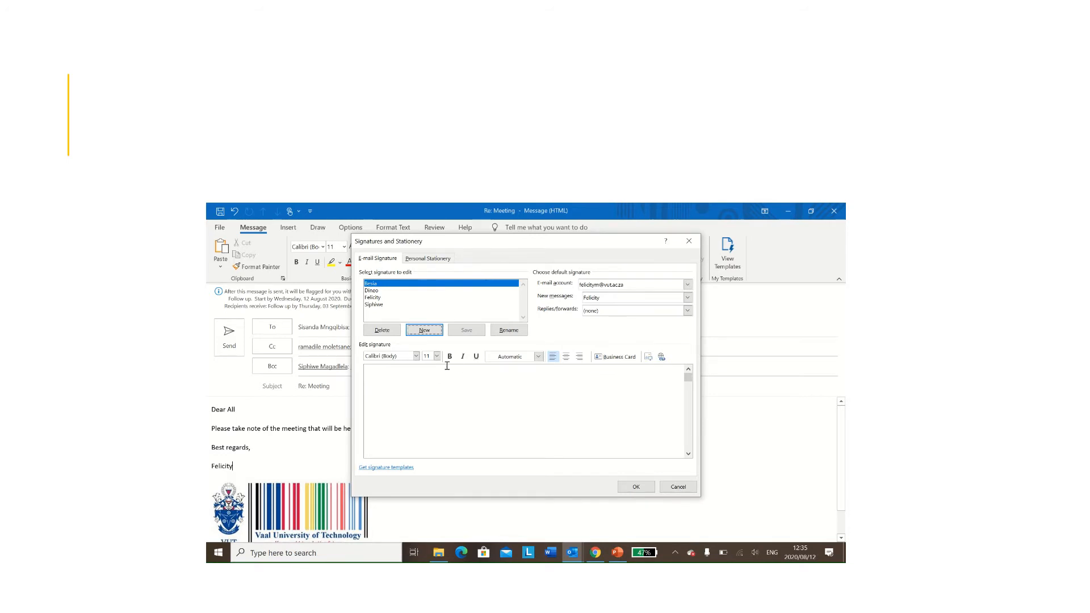
{"action": "left_click", "coordinate": [441, 384]}
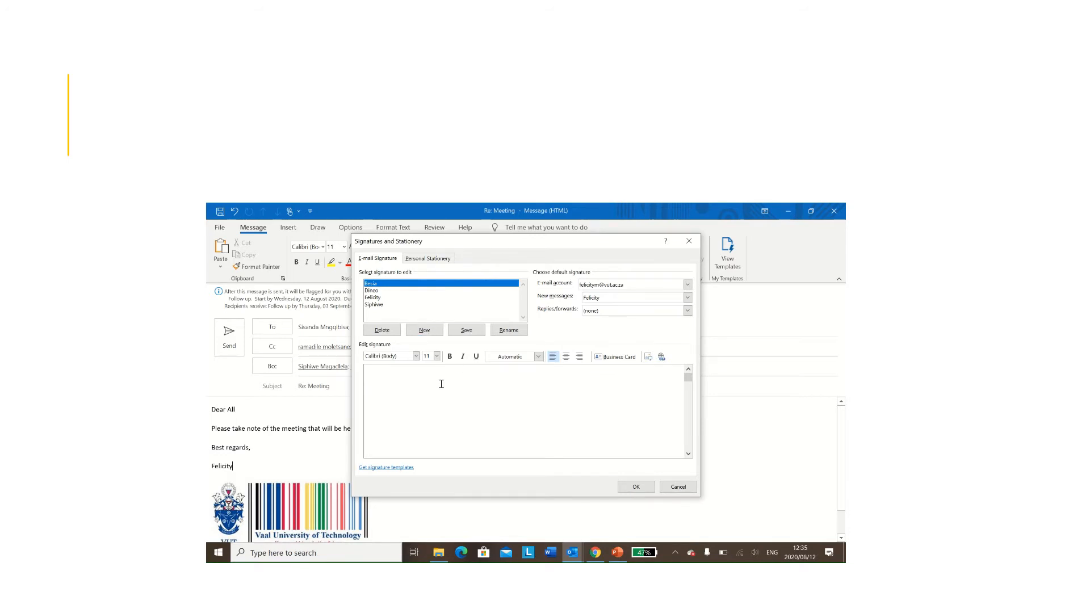
{"action": "left_click", "coordinate": [416, 356]}
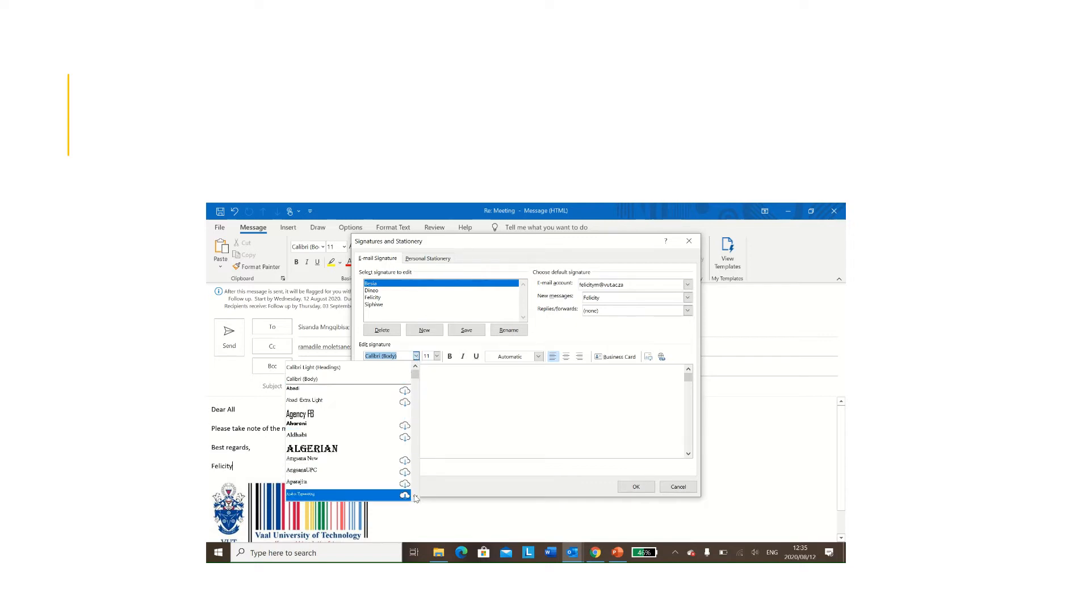
{"action": "left_click", "coordinate": [415, 497]}
{"action": "left_click_drag", "start_coordinate": [415, 497], "coordinate": [415, 498]}
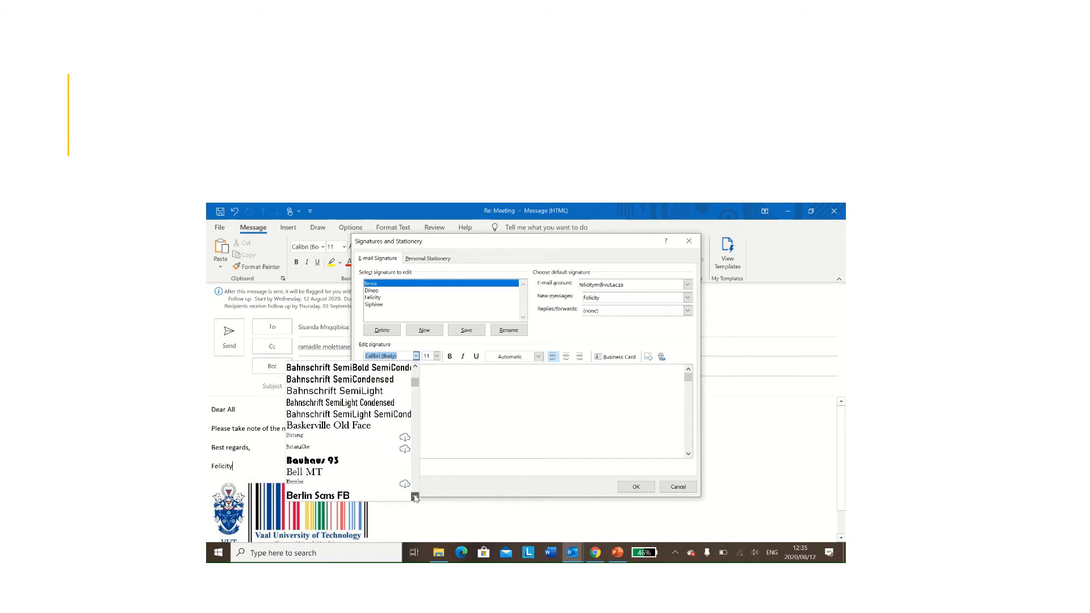
{"action": "left_click", "coordinate": [401, 462]}
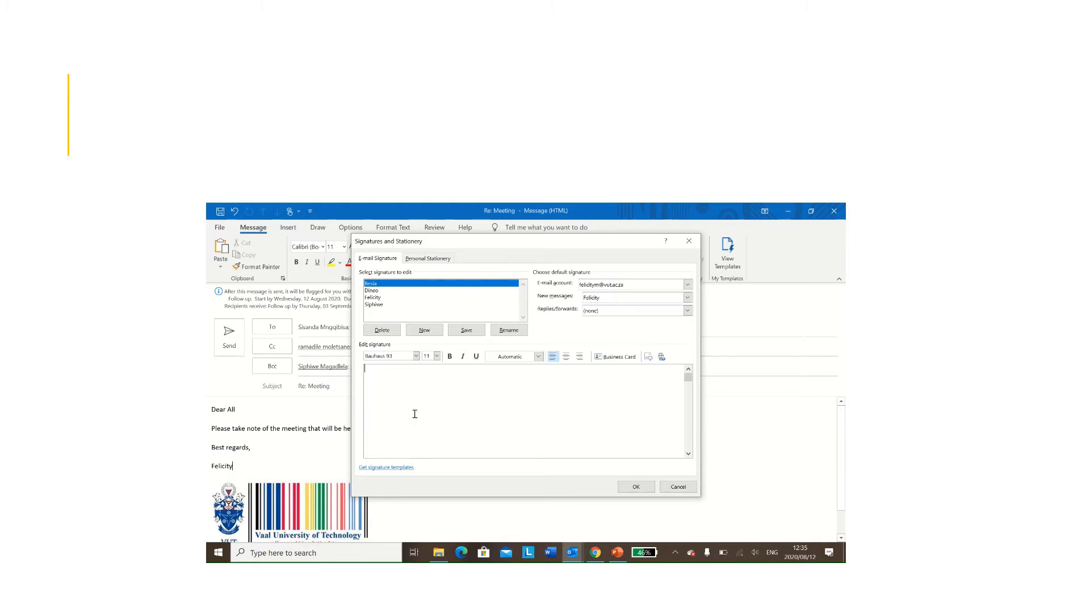
Step: Type the signature lines: full name, Dept. Software Studies, Position: ICT Lecturer, and phone extension
{"action": "key", "text": "Return"}
{"action": "type", "text": "Softwa"}
{"action": "type", "text": "re Stud"}
{"action": "type", "text": "ies "}
{"action": "type", "text": "ICT"}
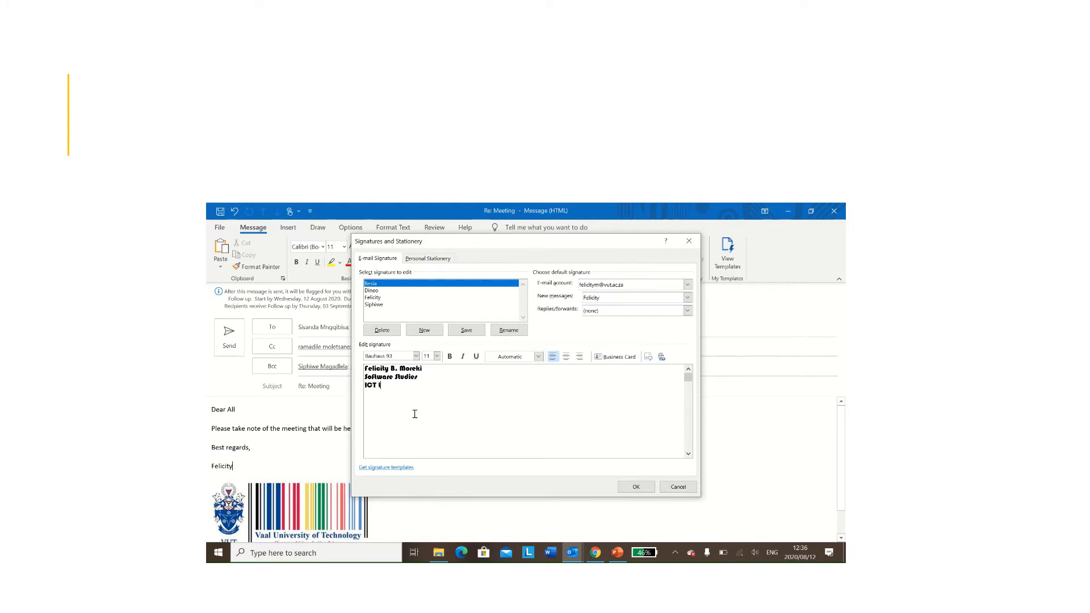
{"action": "type", "text": " Lecturer "}
{"action": "type", "text": "688"}
{"action": "type", "text": "1"}
{"action": "left_click", "coordinate": [365, 392]}
{"action": "type", "text": "Pho"}
{"action": "type", "text": "ne :"}
{"action": "type", "text": "X"}
{"action": "type", "text": "xt"}
{"action": "type", "text": "."}
{"action": "type", "text": "Posi"}
{"action": "type", "text": "tion"}
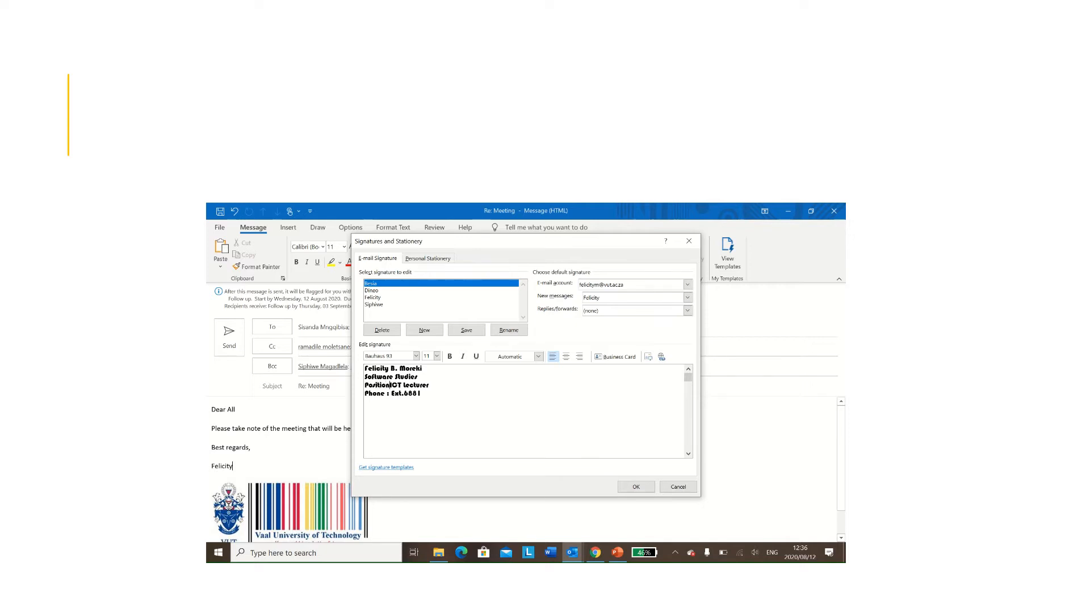
{"action": "type", "text": ": "}
{"action": "type", "text": "Dep"}
{"action": "type", "text": "t"}
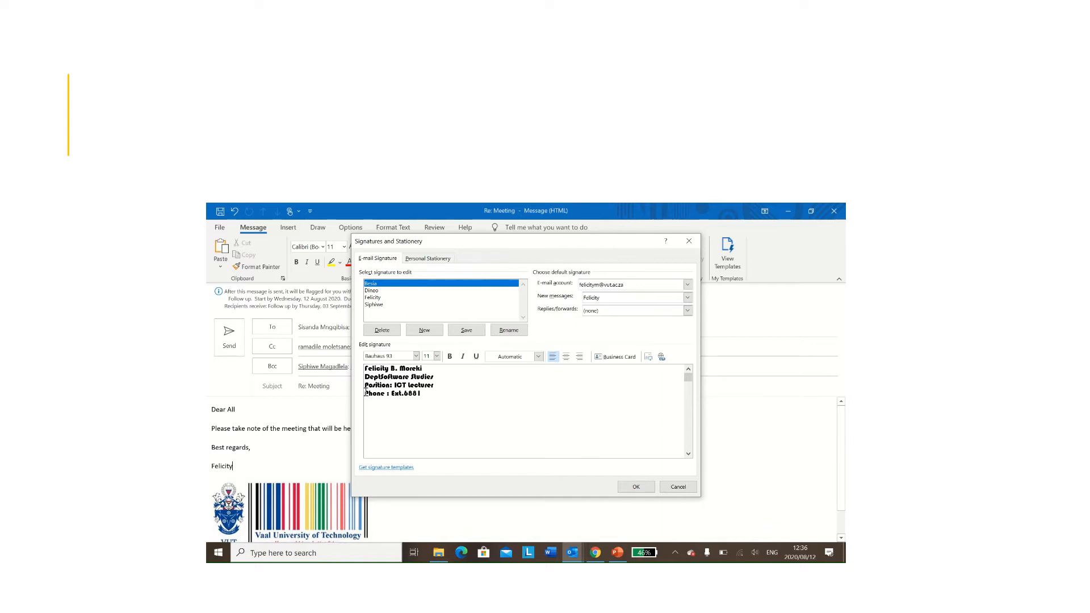
{"action": "type", "text": ":."}
Step: Add a 'Name:' label before the name line, fix its first letter, and save the signature
{"action": "left_click", "coordinate": [364, 369]}
{"action": "type", "text": "NAme"}
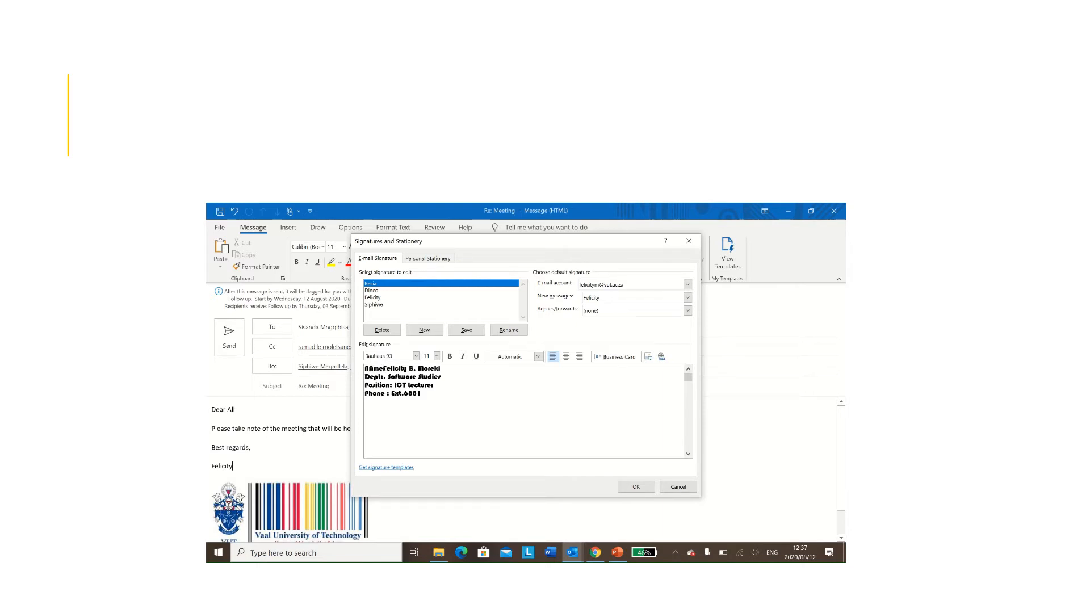
{"action": "type", "text": ":."}
{"action": "key", "text": "Delete"}
{"action": "type", "text": "F"}
{"action": "left_click", "coordinate": [649, 356]}
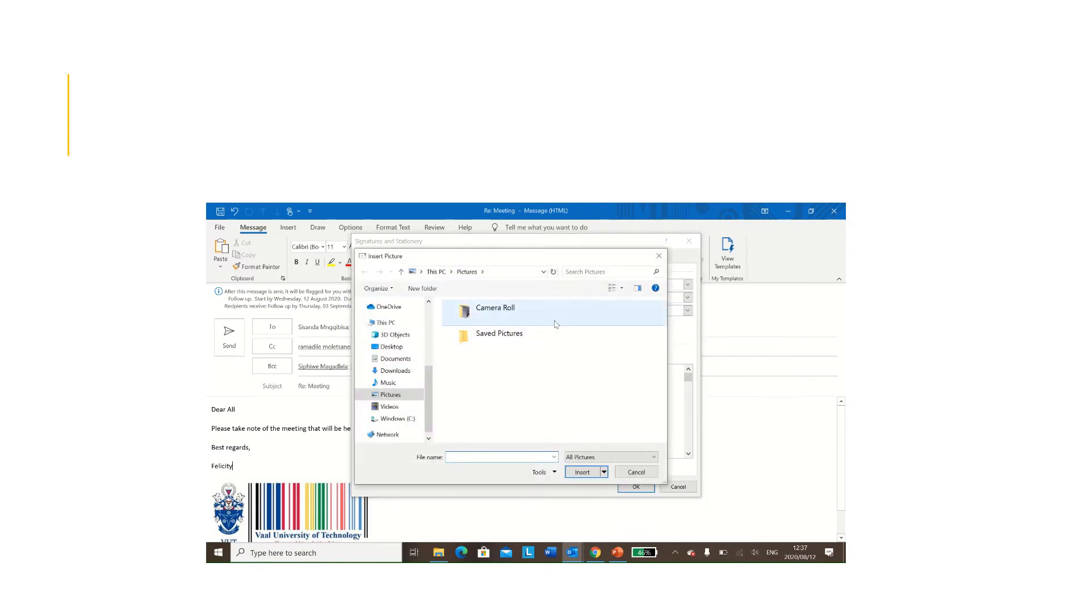
{"action": "left_click", "coordinate": [658, 256]}
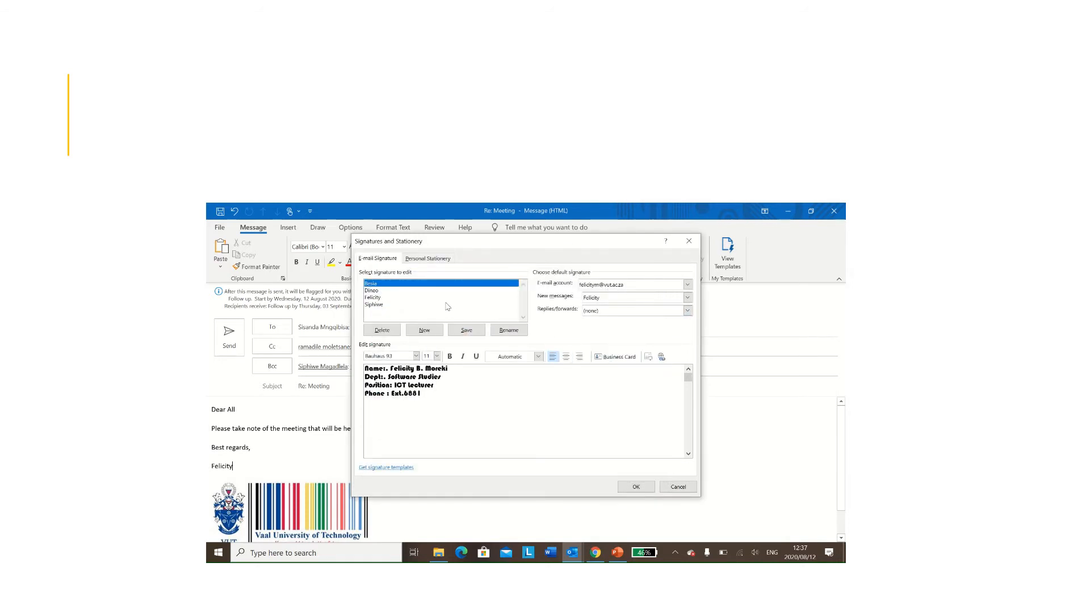
{"action": "left_click", "coordinate": [478, 334]}
Step: Close the signature settings and insert the custom signature on a new line below the sign-off
{"action": "left_click", "coordinate": [636, 485]}
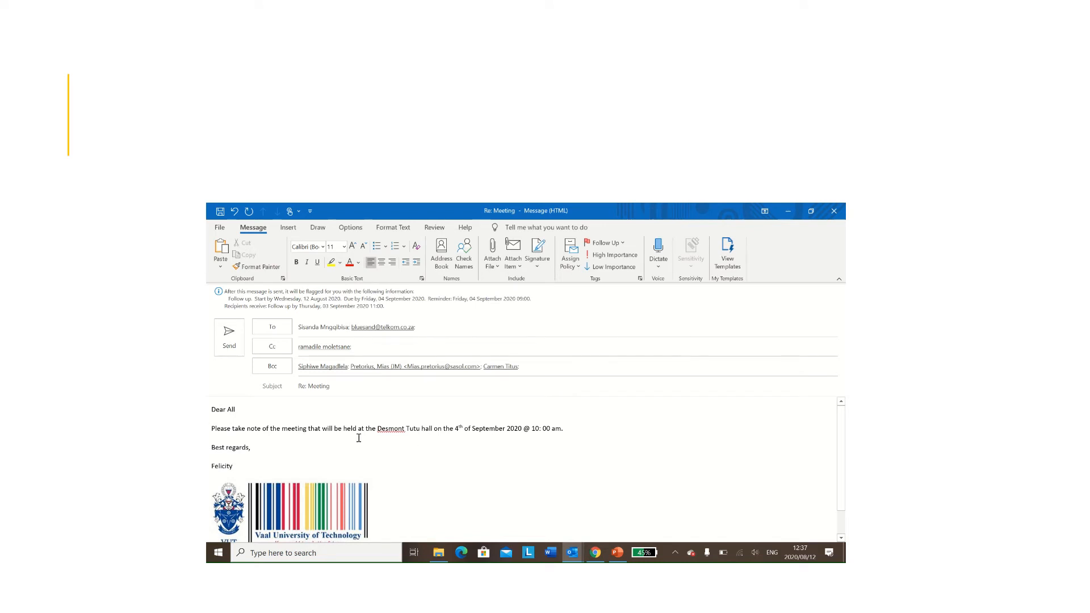
{"action": "left_click", "coordinate": [233, 466]}
{"action": "key", "text": "Return"}
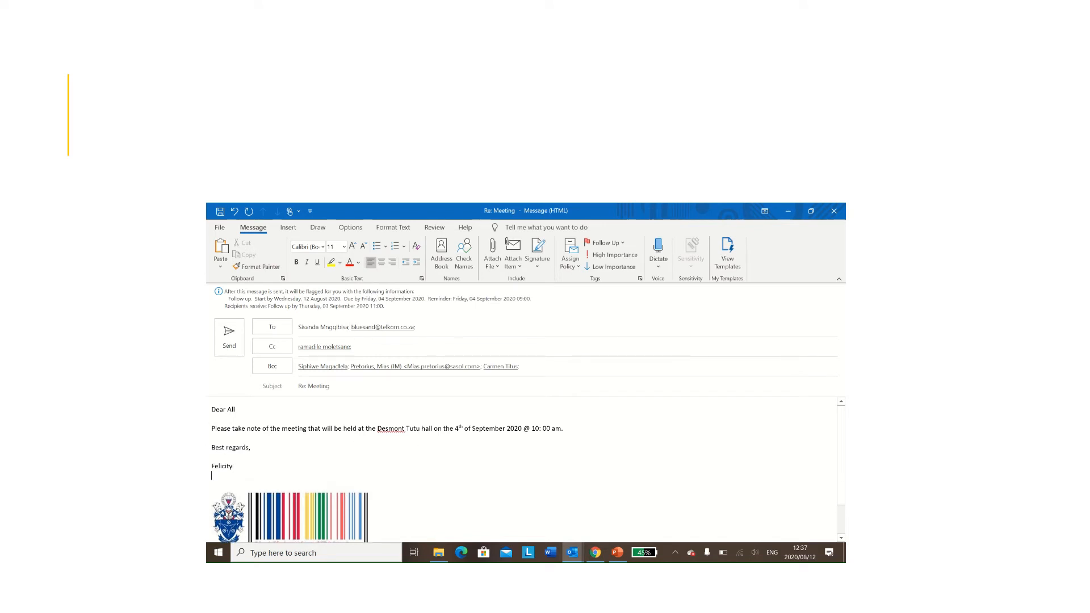
{"action": "left_click", "coordinate": [535, 264]}
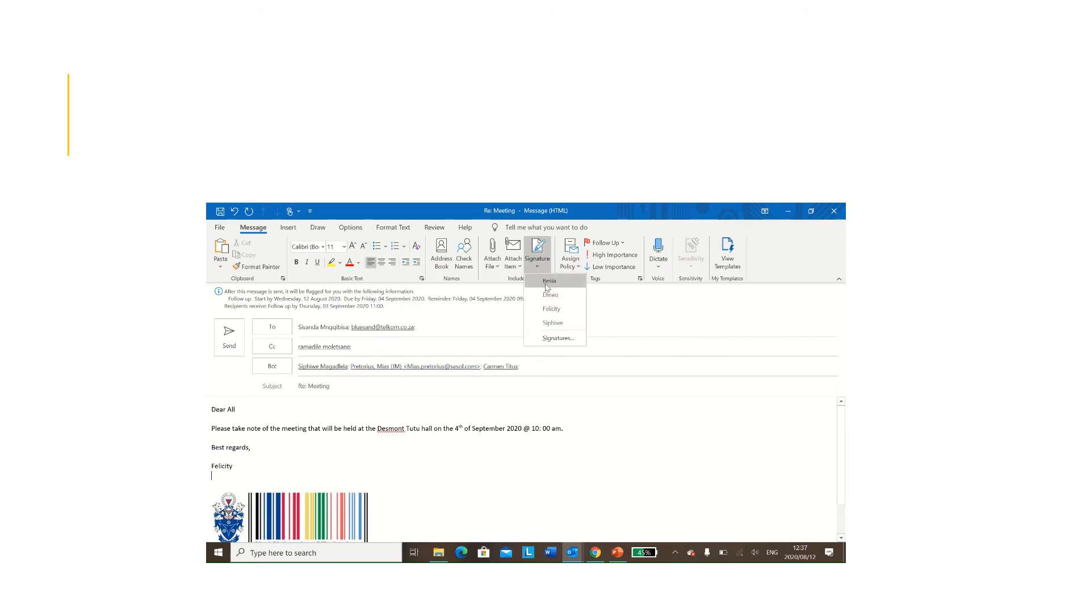
{"action": "left_click", "coordinate": [546, 284]}
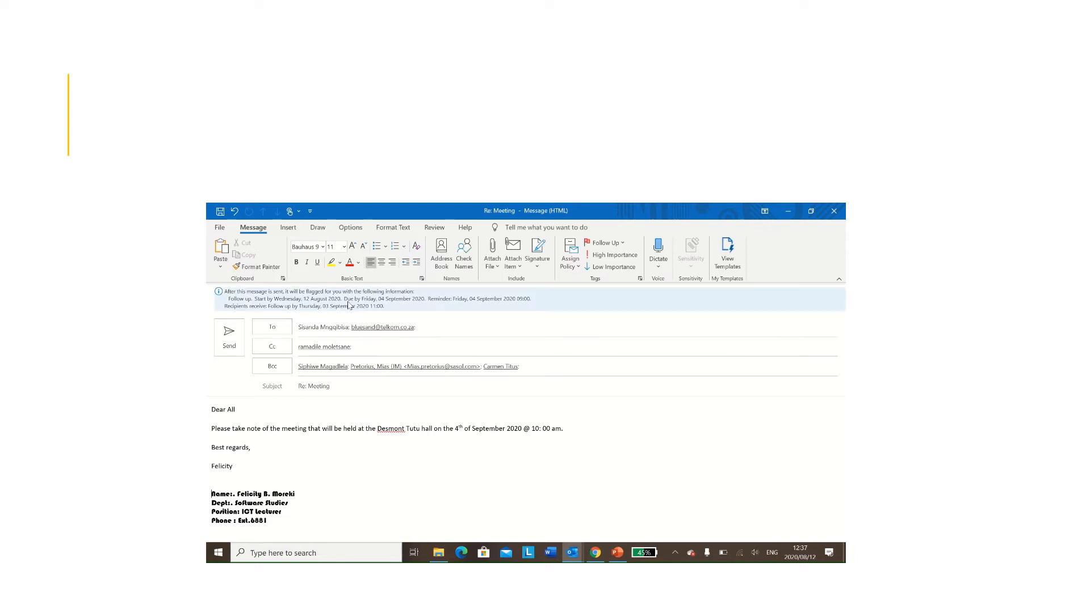
Step: Save the message as 'Meeting 2020' in the personal folder on the Desktop
{"action": "left_click", "coordinate": [216, 228]}
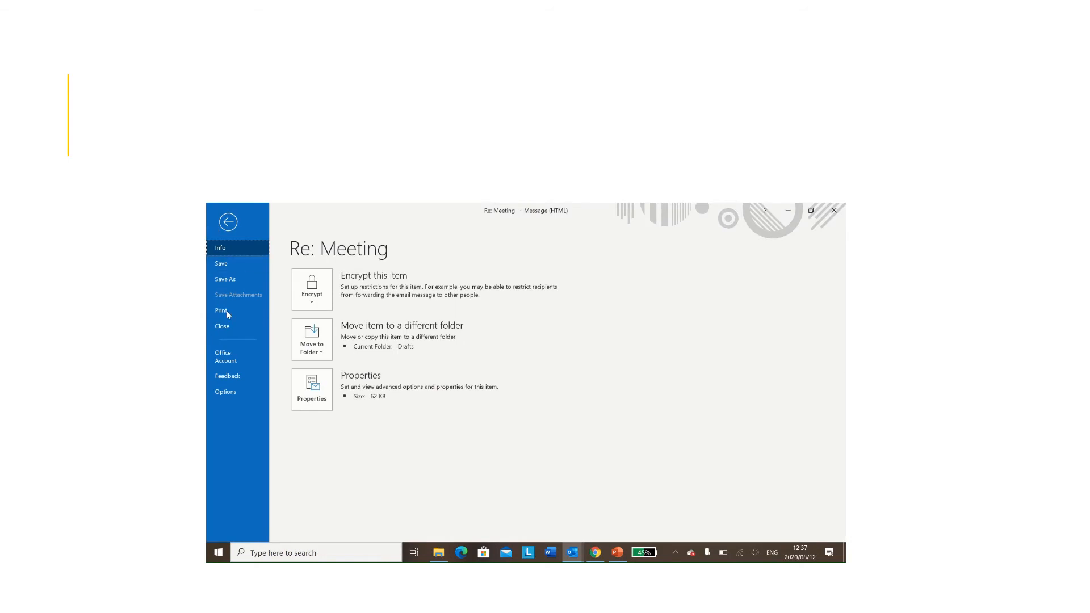
{"action": "left_click", "coordinate": [225, 279]}
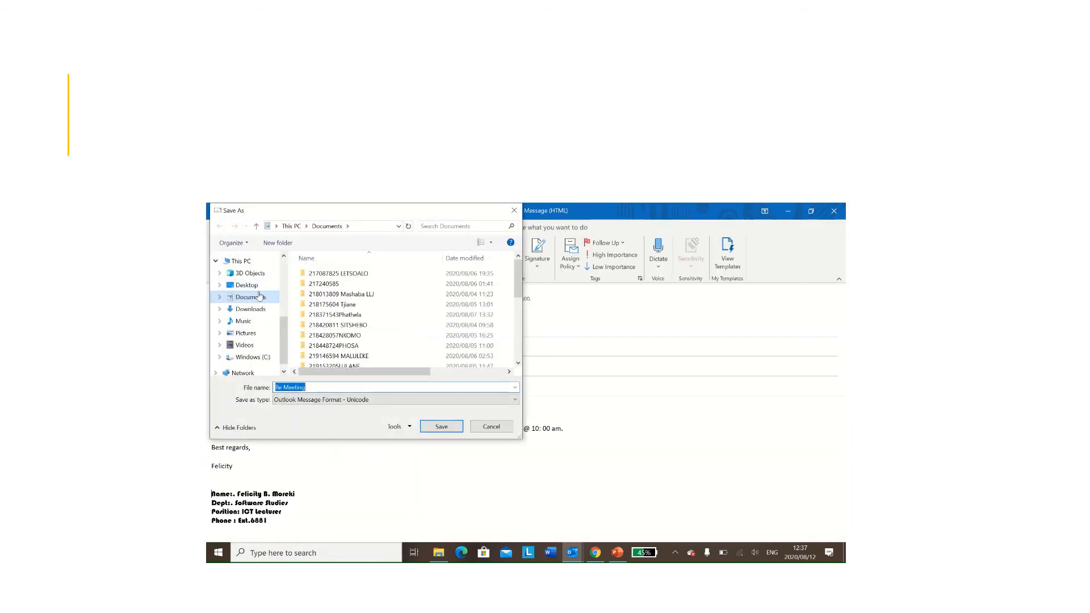
{"action": "left_click", "coordinate": [258, 290]}
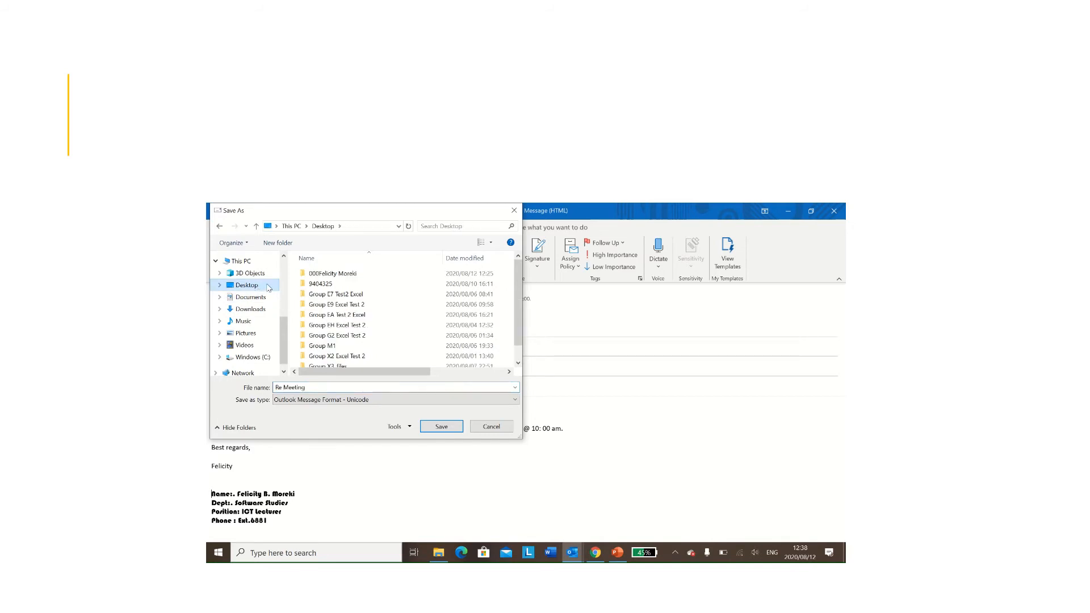
{"action": "double_click", "coordinate": [327, 274]}
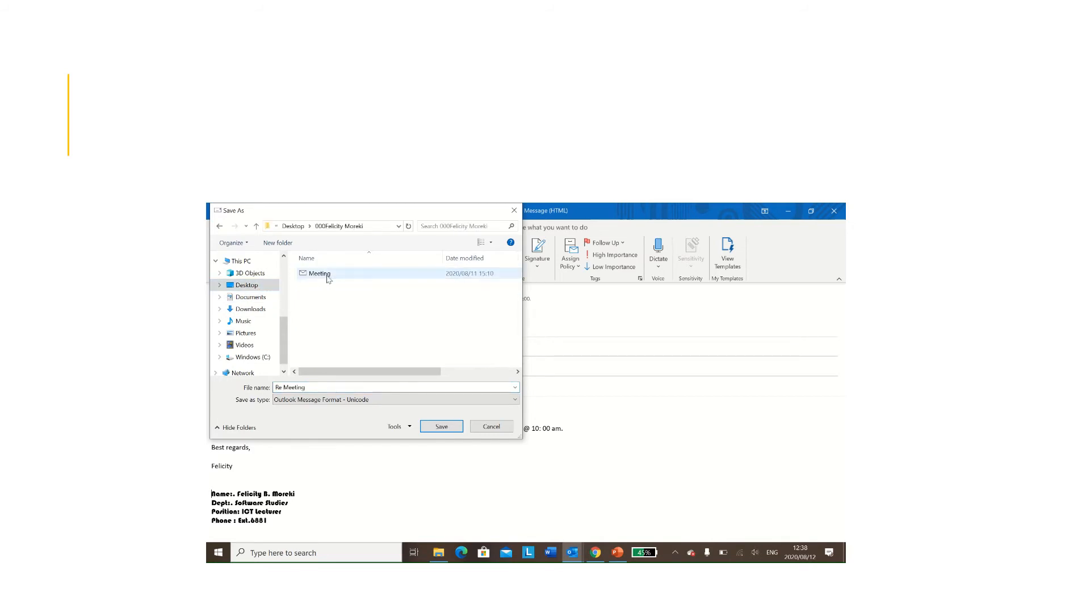
{"action": "left_click", "coordinate": [332, 388]}
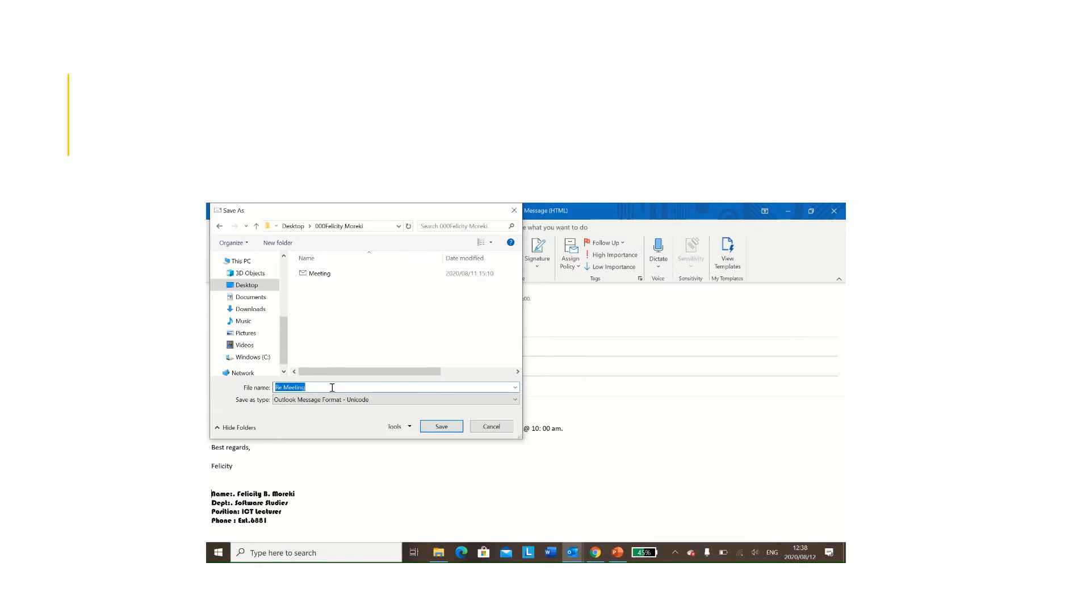
{"action": "key", "text": "BackSpace"}
{"action": "type", "text": "M"}
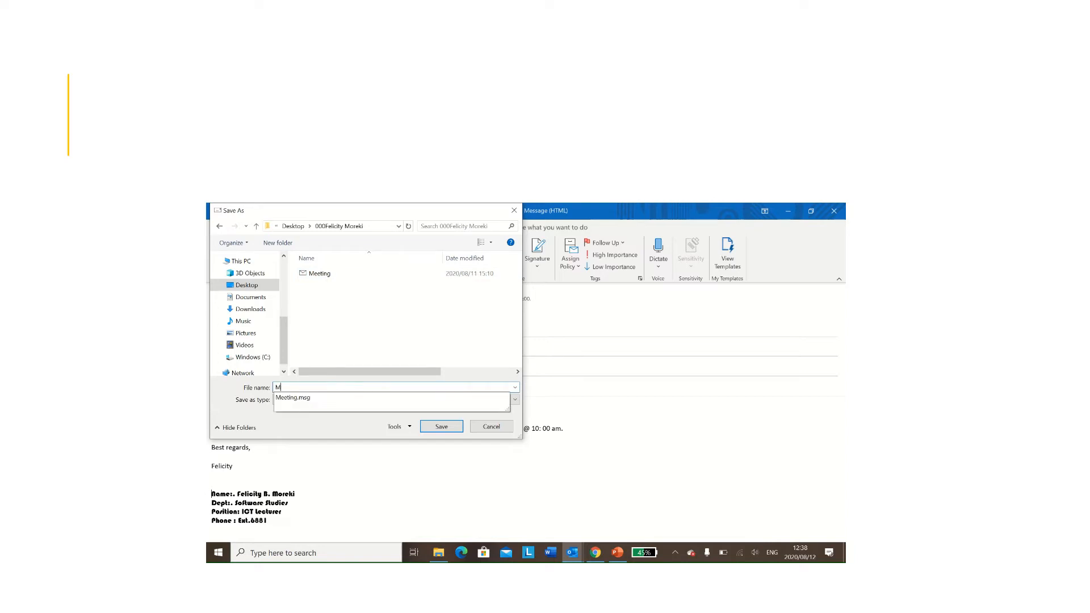
{"action": "type", "text": "eeting"}
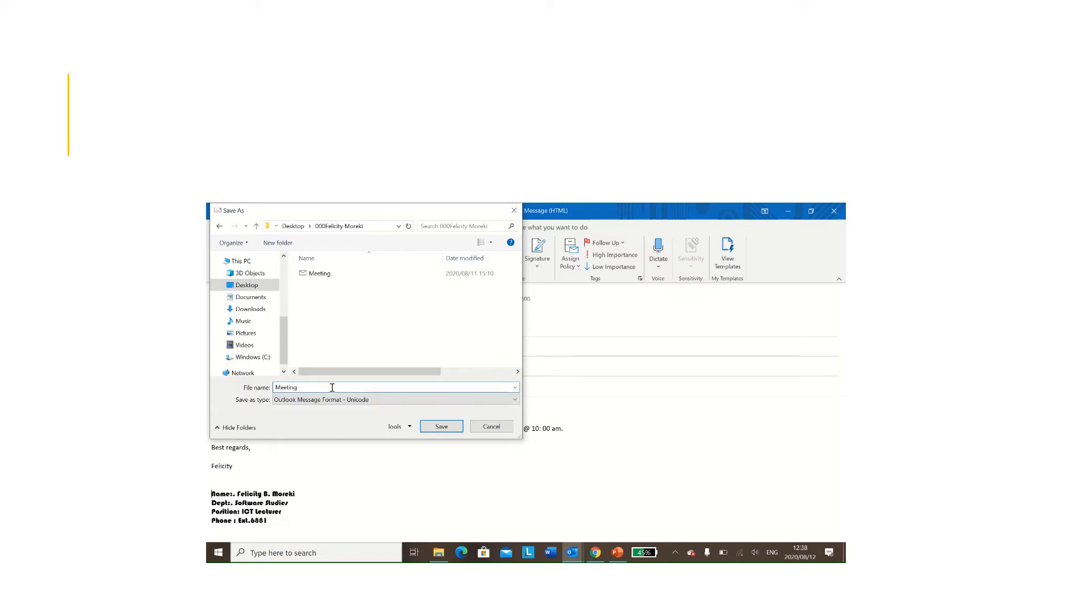
{"action": "type", "text": " 2020"}
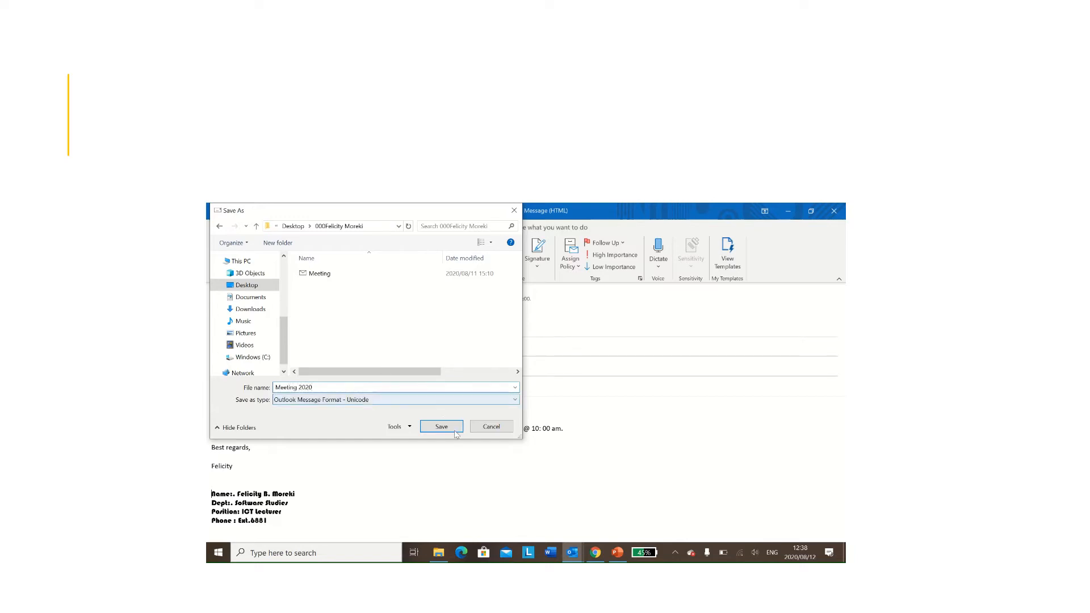
{"action": "left_click", "coordinate": [450, 429]}
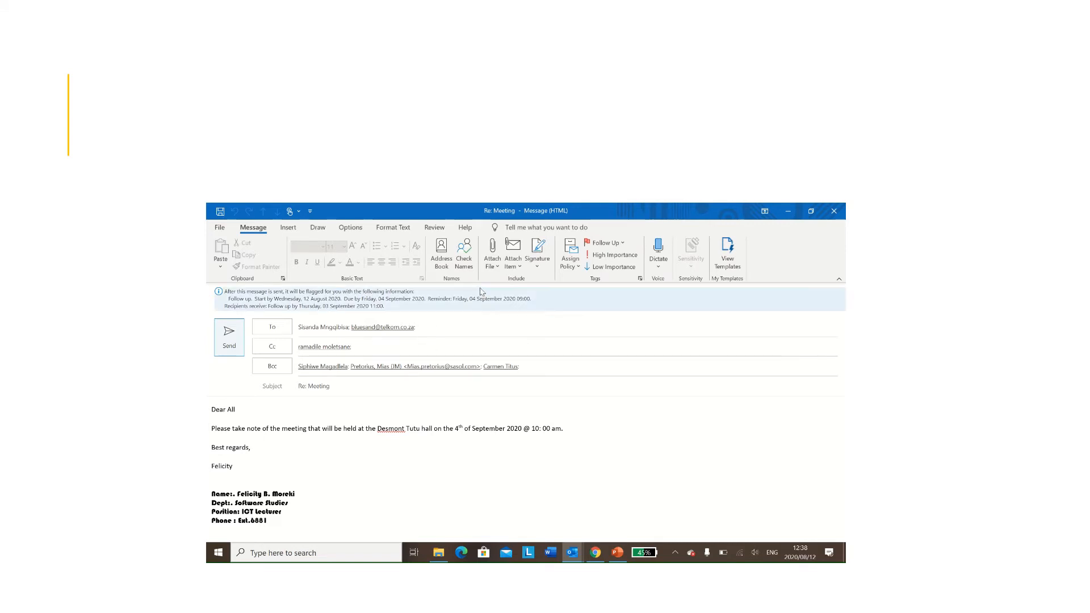
Step: Attach the 24 KB .docx Word file from the Desktop to the Re: Meeting reply
{"action": "left_click", "coordinate": [497, 265]}
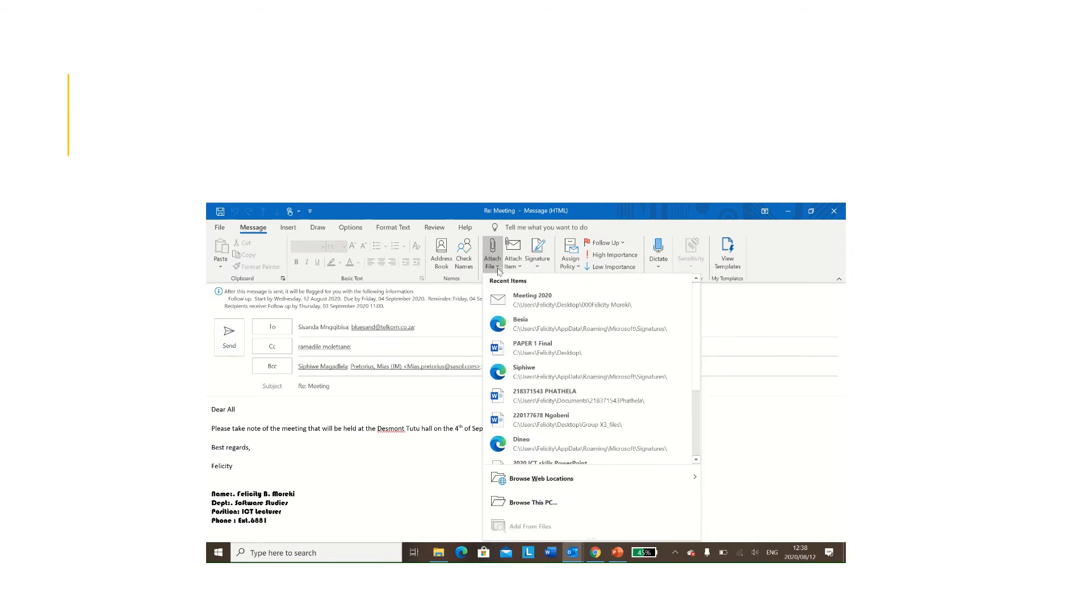
{"action": "left_click", "coordinate": [532, 502]}
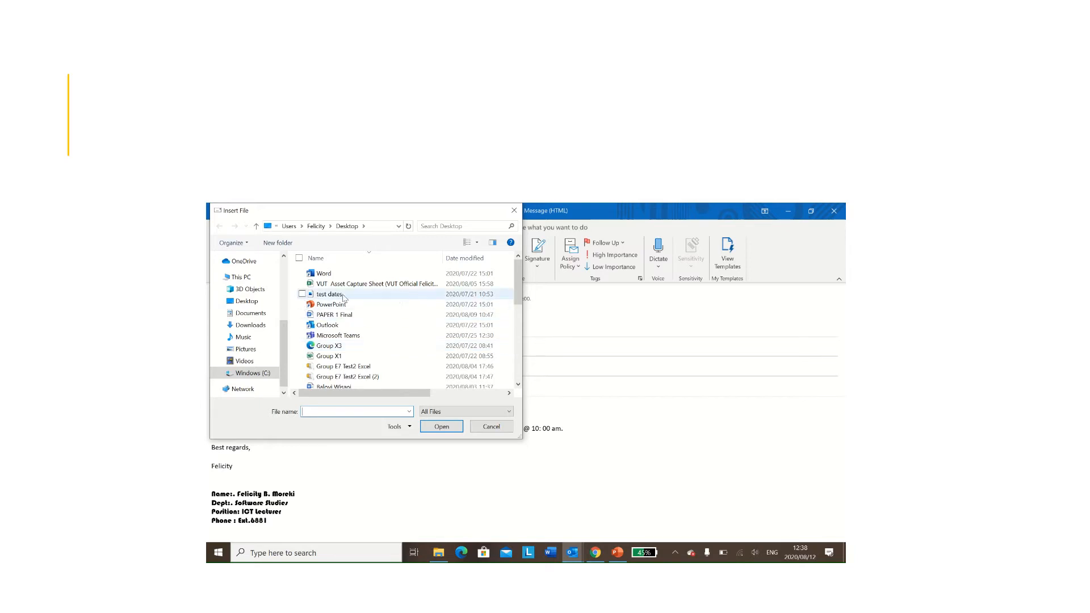
{"action": "left_click", "coordinate": [252, 302]}
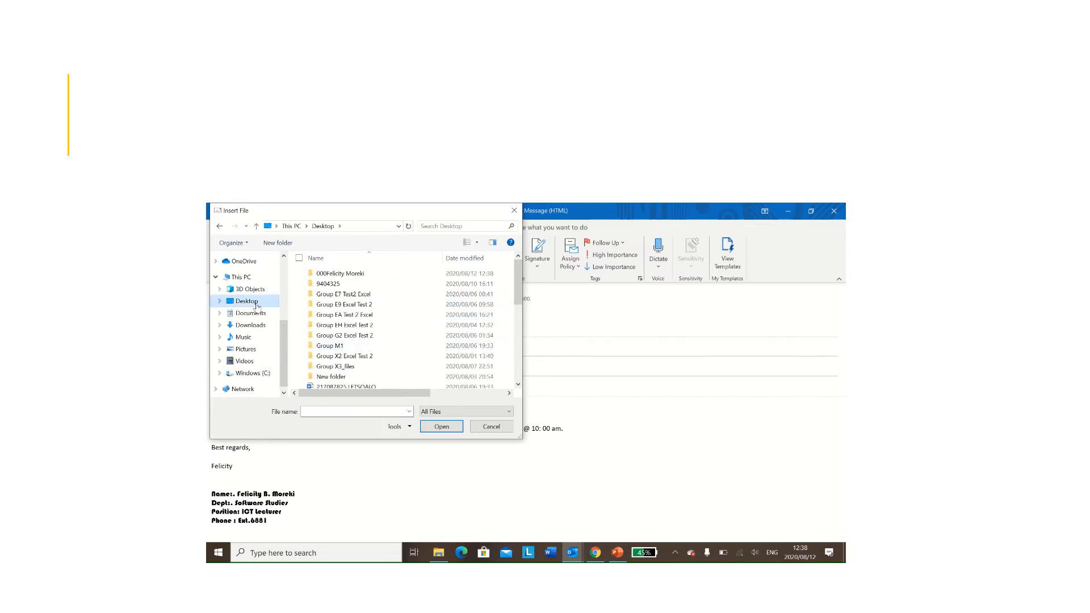
{"action": "left_click", "coordinate": [519, 386]}
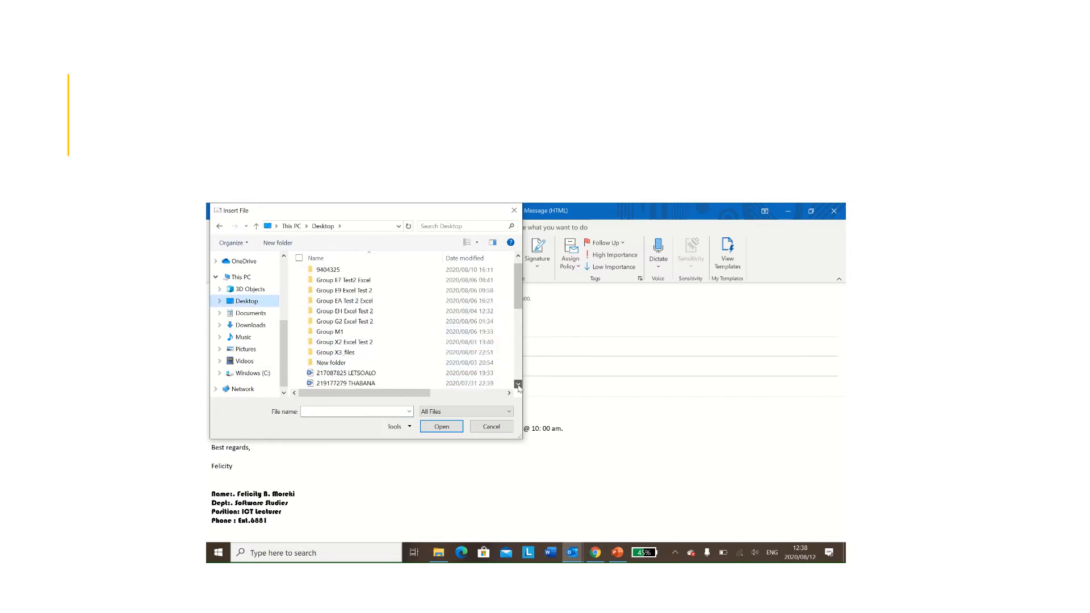
{"action": "left_click", "coordinate": [518, 386]}
{"action": "left_click", "coordinate": [519, 386]}
{"action": "left_click", "coordinate": [518, 386]}
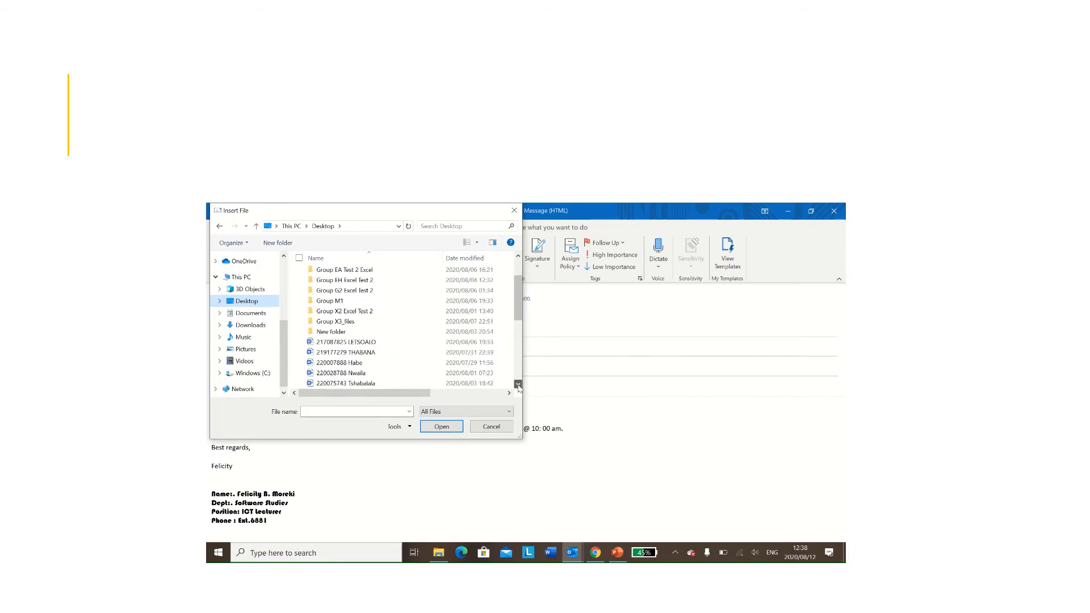
{"action": "left_click", "coordinate": [518, 386]}
{"action": "left_click", "coordinate": [518, 386]}
{"action": "left_click", "coordinate": [519, 386]}
{"action": "left_click", "coordinate": [519, 386]}
{"action": "left_click", "coordinate": [518, 386]}
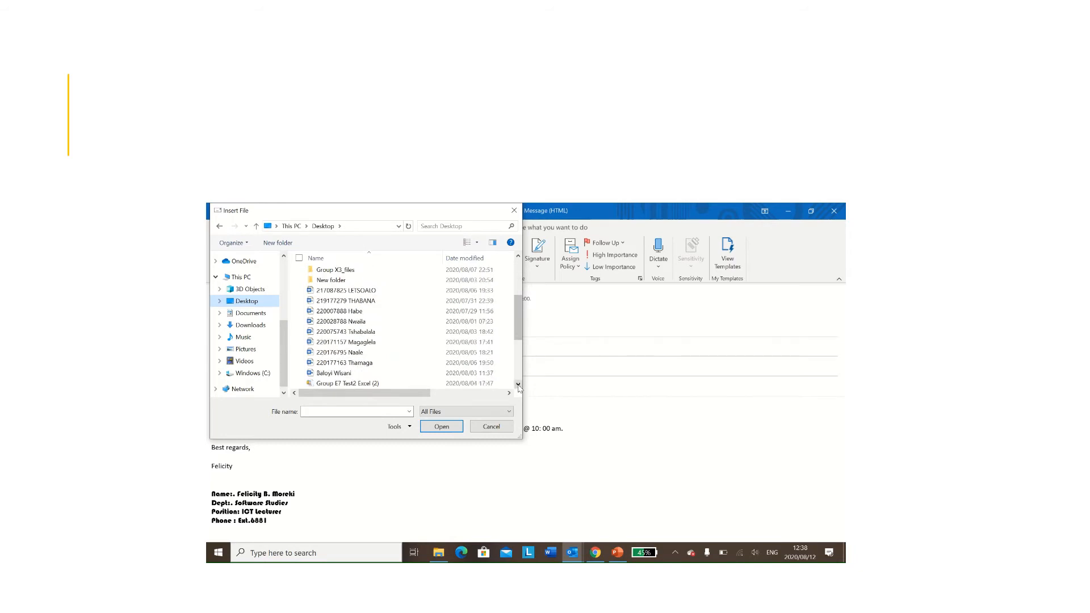
{"action": "left_click", "coordinate": [518, 386]}
{"action": "left_click", "coordinate": [518, 386]}
{"action": "left_click", "coordinate": [518, 386]}
{"action": "left_click", "coordinate": [518, 386]}
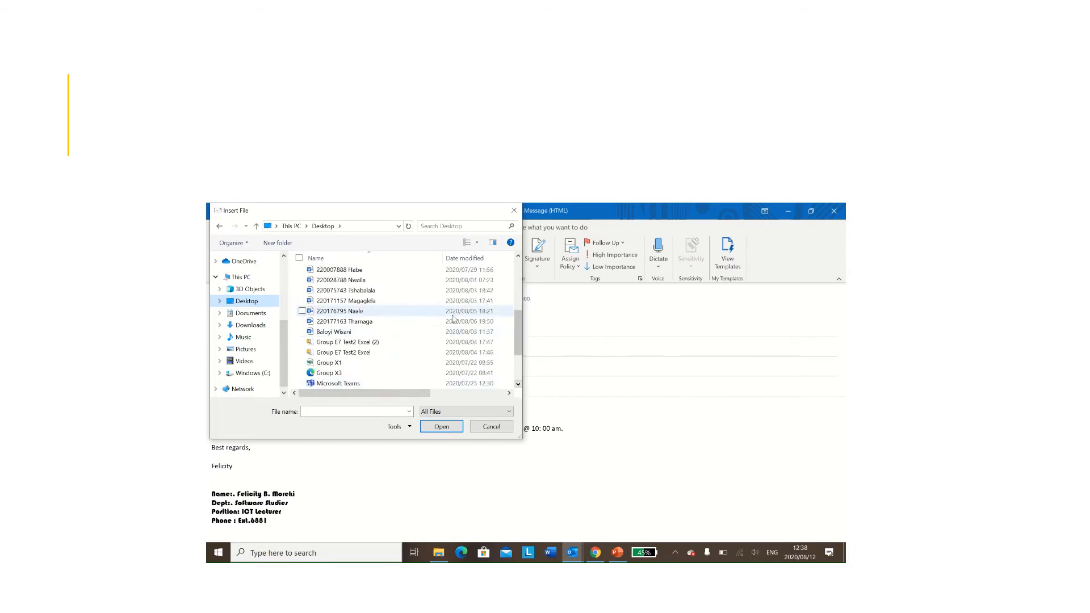
{"action": "double_click", "coordinate": [409, 322]}
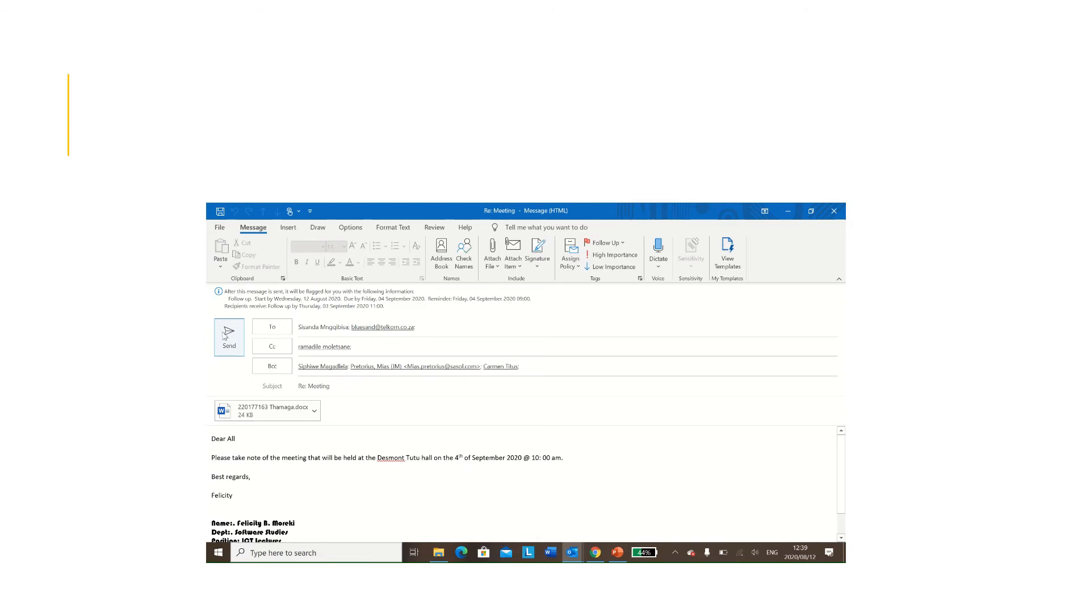
{"action": "left_click", "coordinate": [219, 228]}
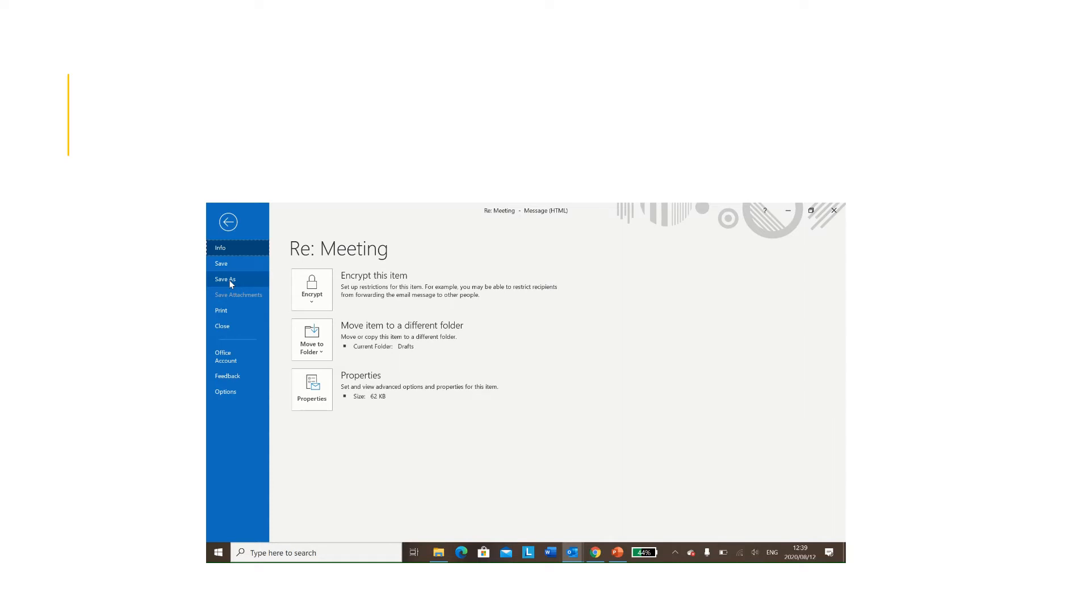
{"action": "left_click", "coordinate": [231, 275]}
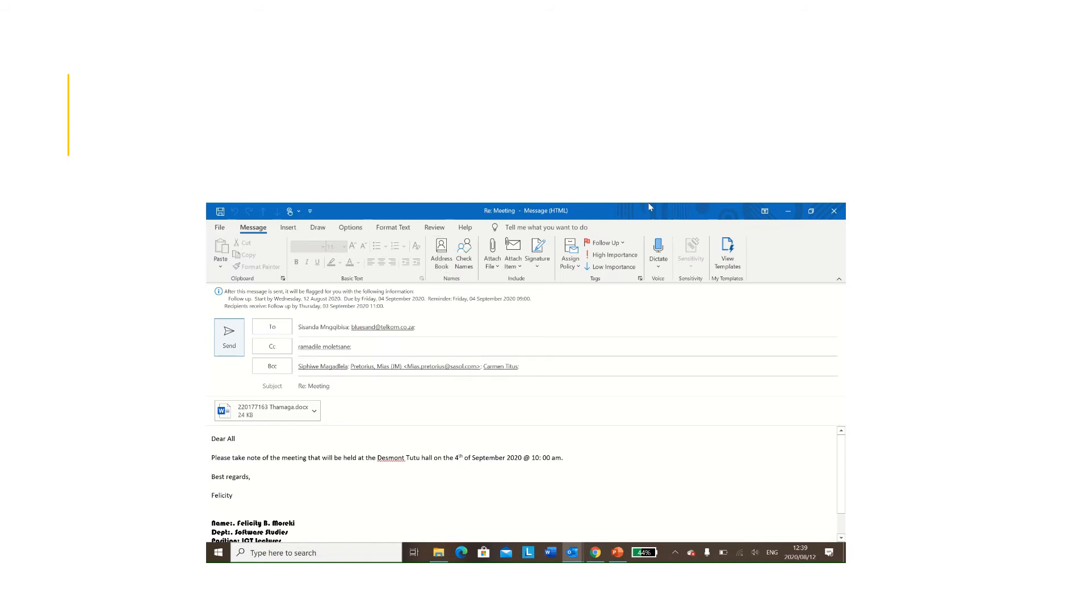
Step: Close the Re: Meeting message window and switch to the Drafts folder
{"action": "left_click", "coordinate": [833, 211]}
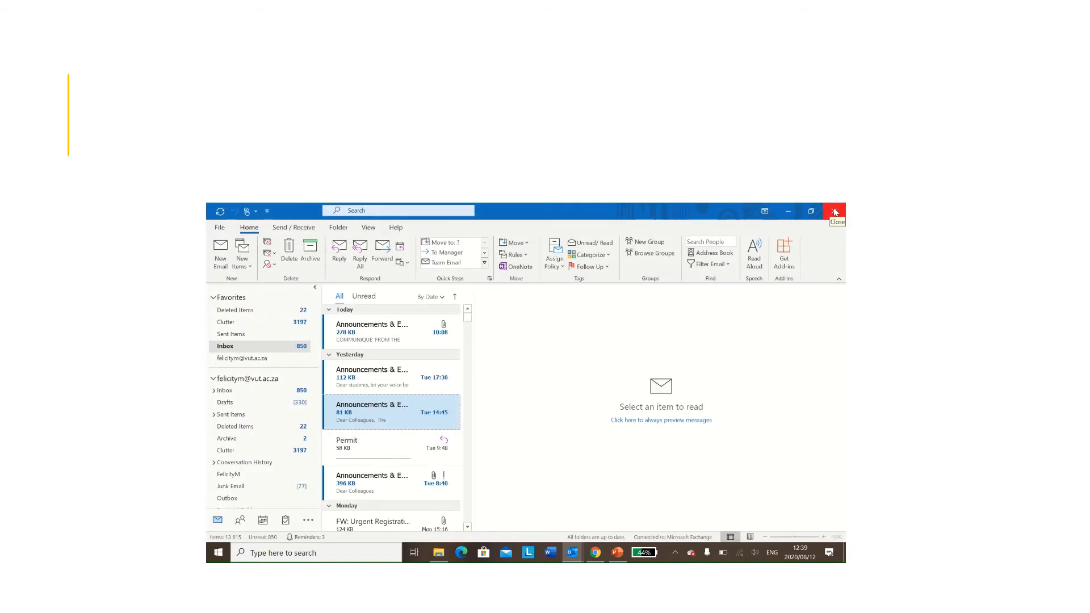
{"action": "left_click", "coordinate": [287, 406]}
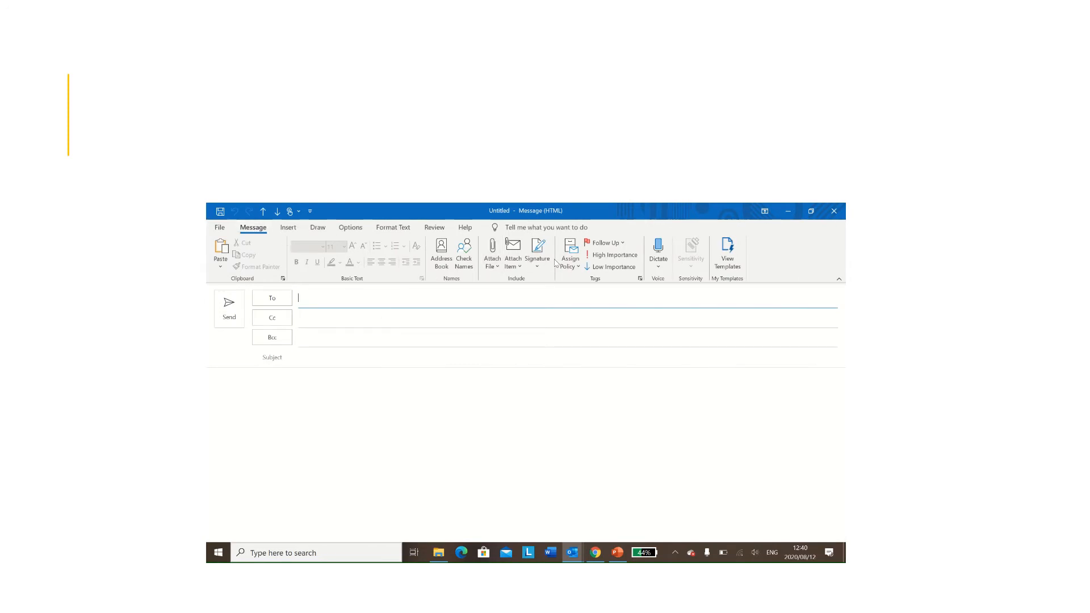
{"action": "mouse_move", "coordinate": [580, 212]}
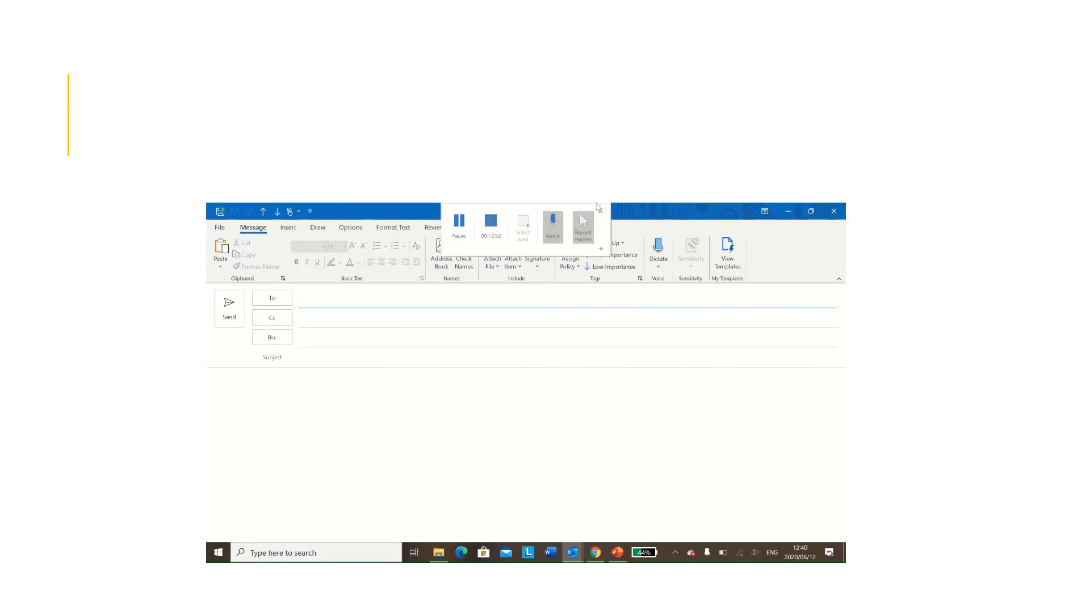